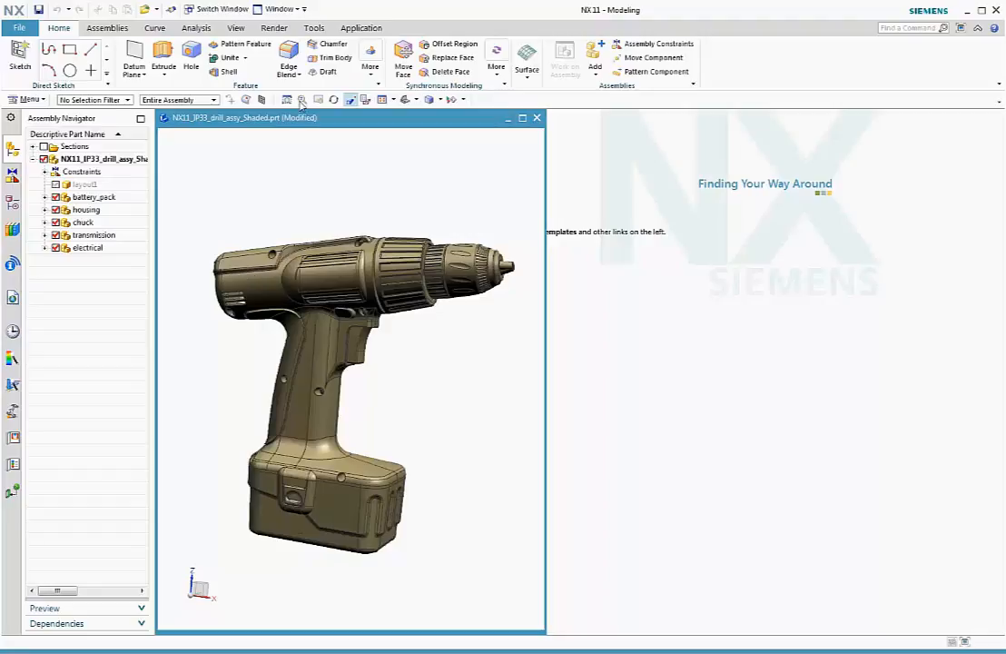
Enter the Studio task with the Advanced Studio display and bring up the system studio materials
{"action": "left_click", "coordinate": [275, 28]}
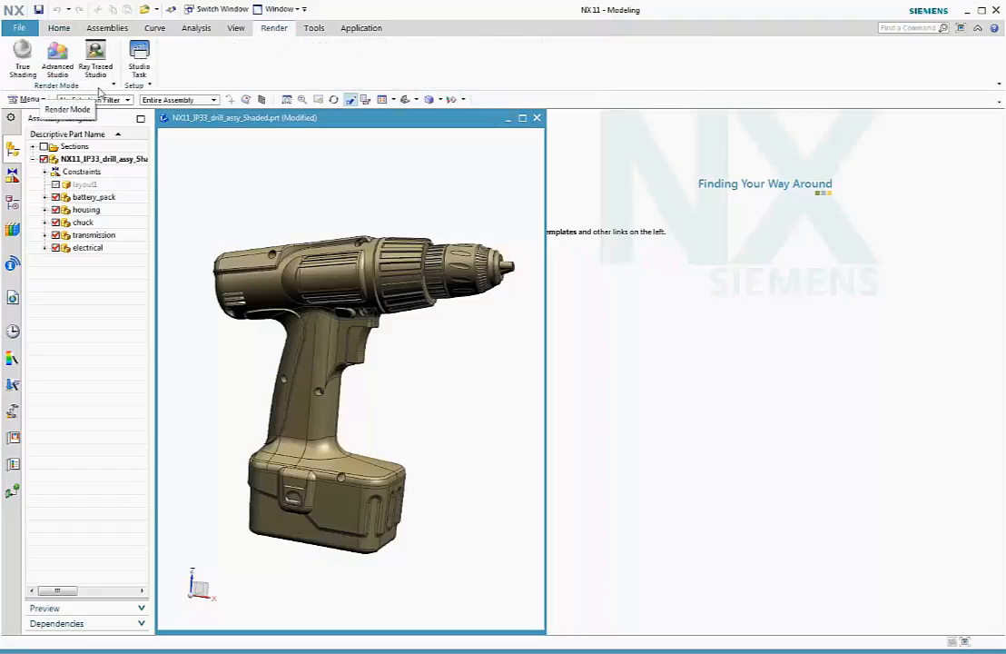
{"action": "left_click", "coordinate": [138, 69]}
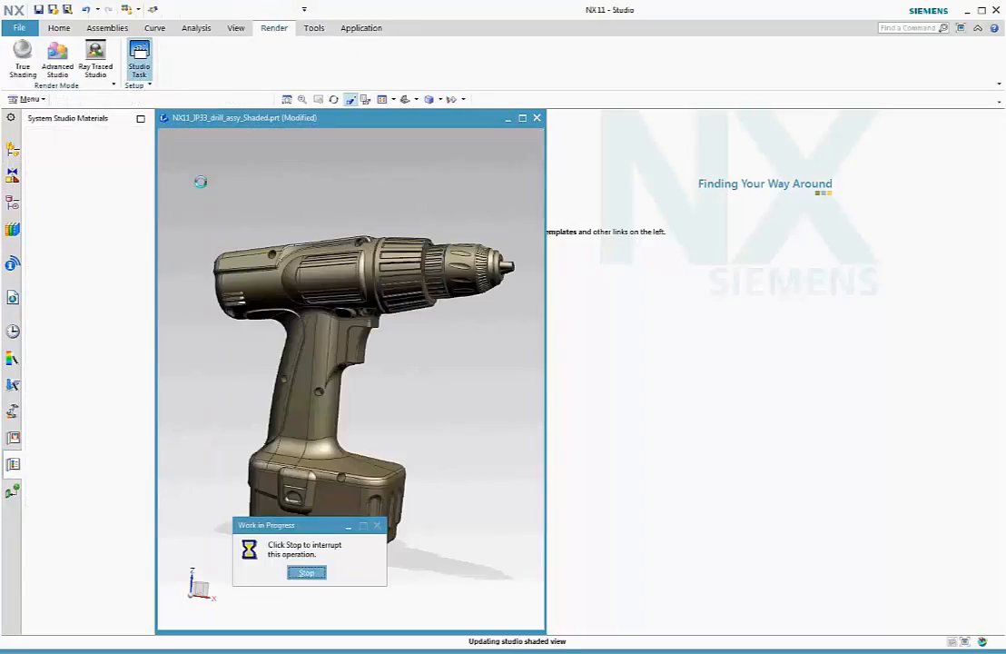
{"action": "left_click", "coordinate": [58, 67]}
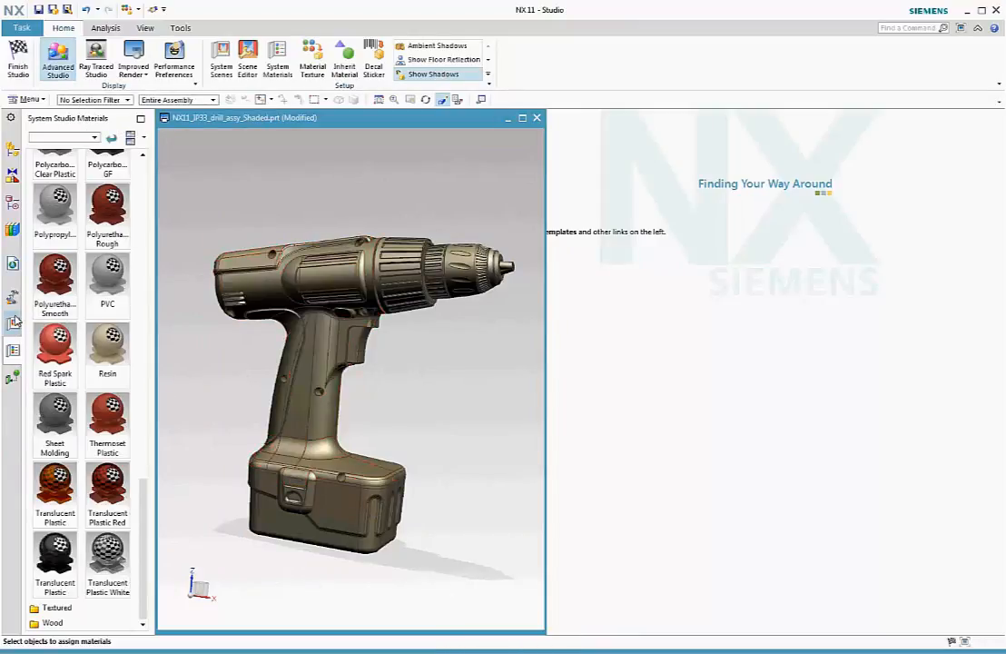
{"action": "left_click", "coordinate": [13, 324]}
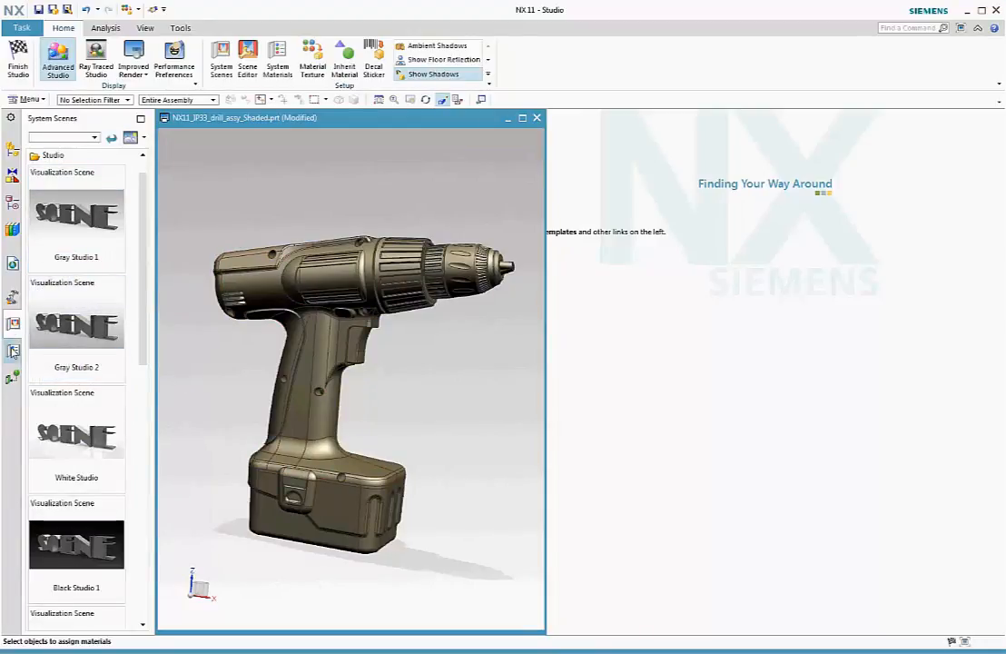
{"action": "left_click", "coordinate": [13, 350]}
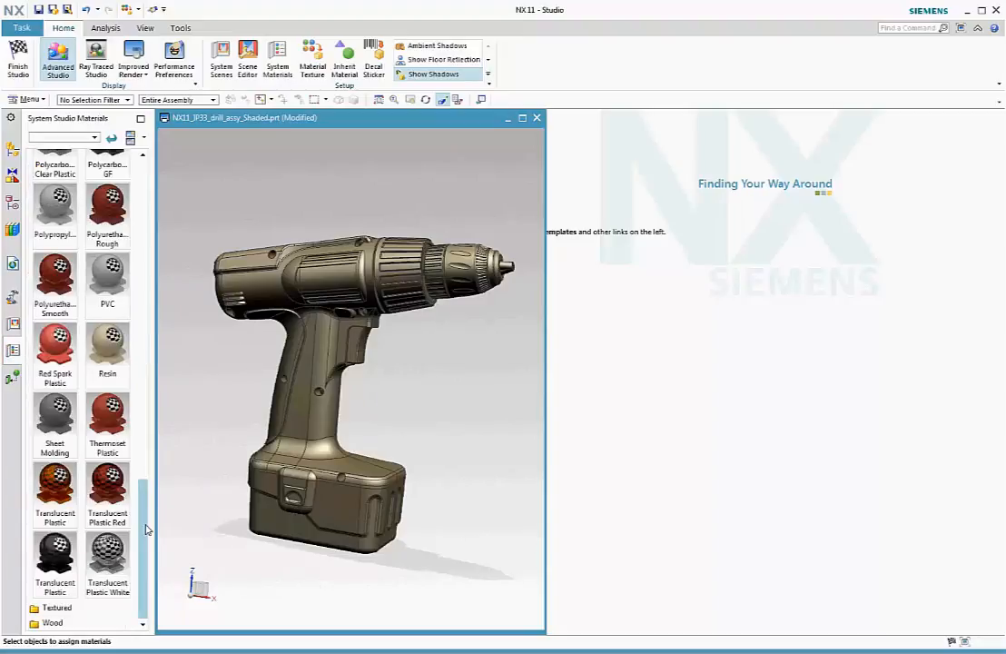
Assign Red Spark Plastic to the housing bodies on both sides of the drill
{"action": "left_click_drag", "start_coordinate": [60, 355], "coordinate": [219, 511]}
{"action": "middle_click_drag", "start_coordinate": [357, 620], "coordinate": [245, 614]}
{"action": "left_click_drag", "start_coordinate": [55, 354], "coordinate": [408, 408]}
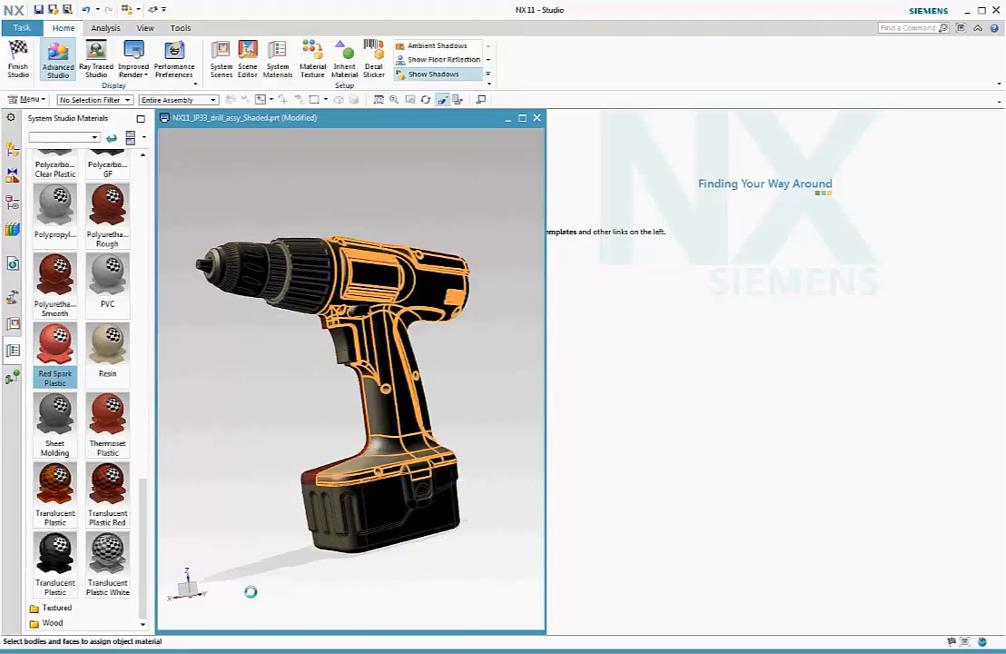
{"action": "middle_click_drag", "start_coordinate": [250, 596], "coordinate": [352, 602]}
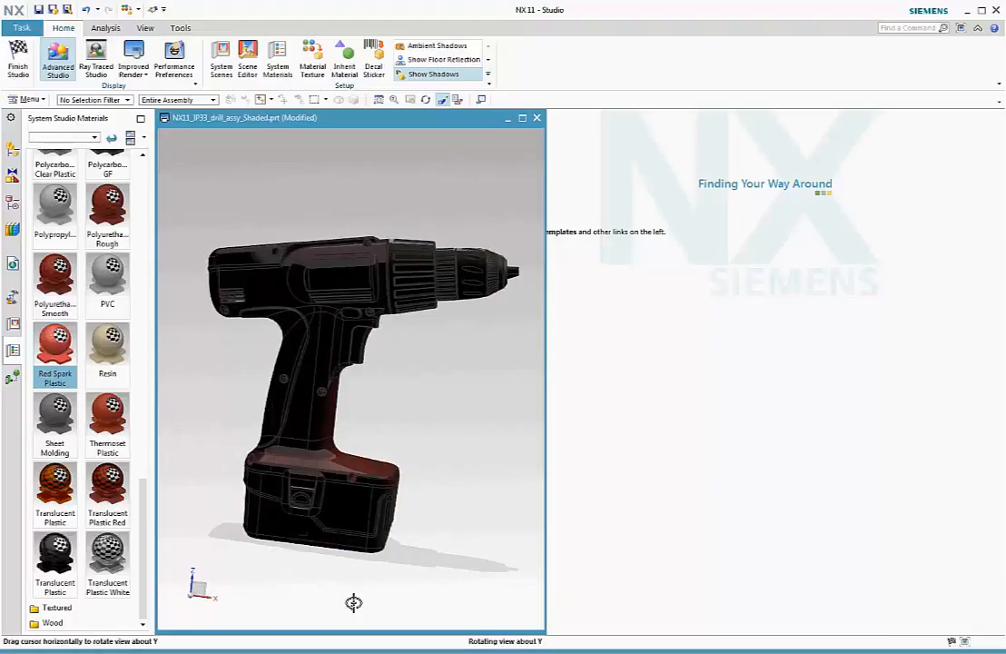
Assign the black Translucent Plastic to the torque selector and start a Ray Traced Studio rendering of the drill
{"action": "left_click", "coordinate": [397, 276]}
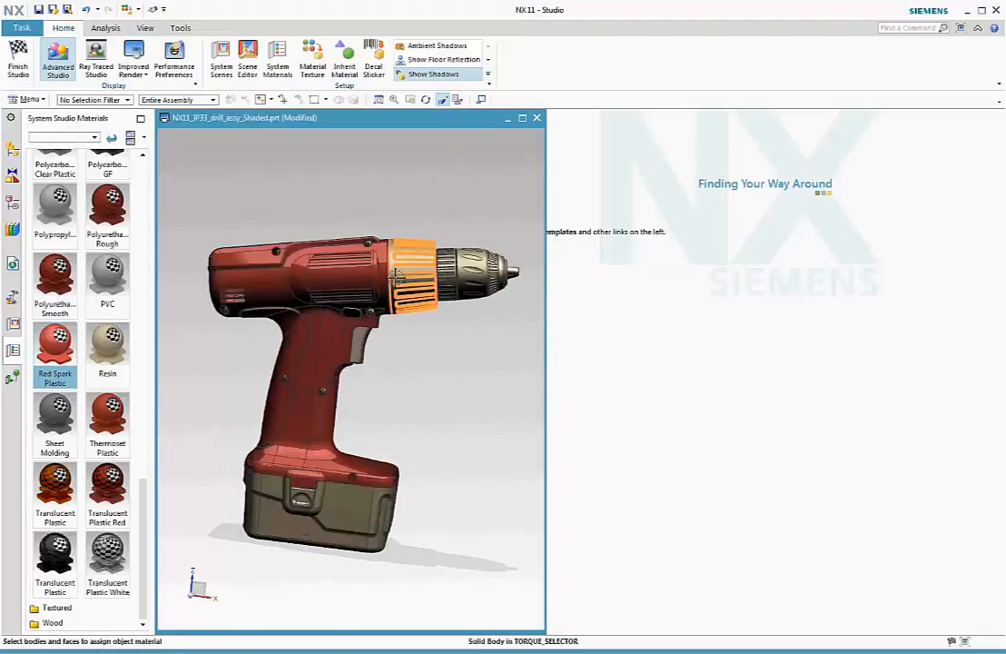
{"action": "left_click_drag", "start_coordinate": [67, 586], "coordinate": [194, 582]}
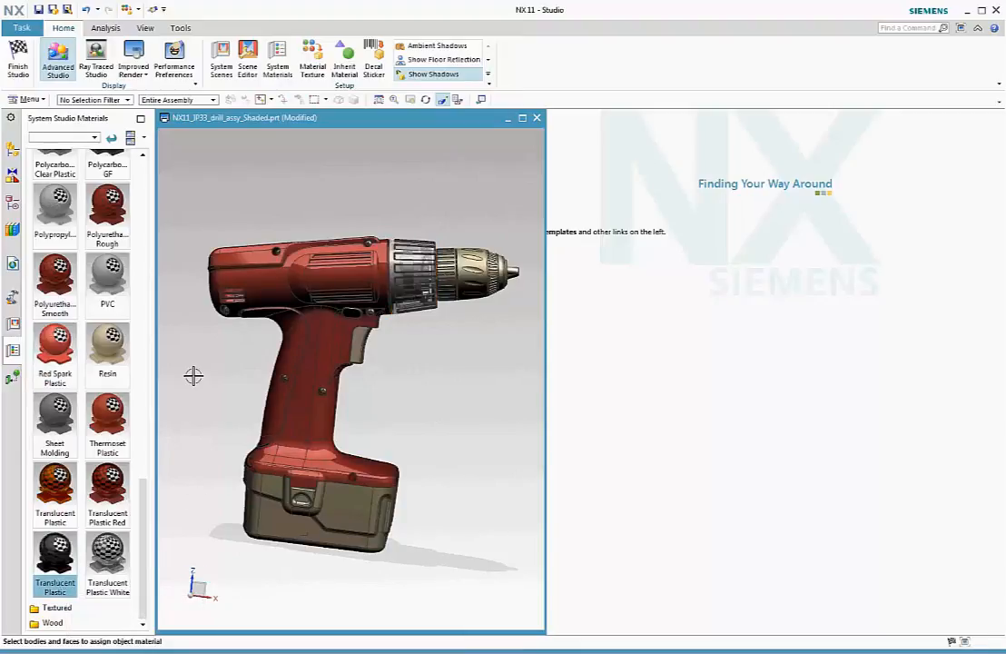
{"action": "left_click", "coordinate": [100, 69]}
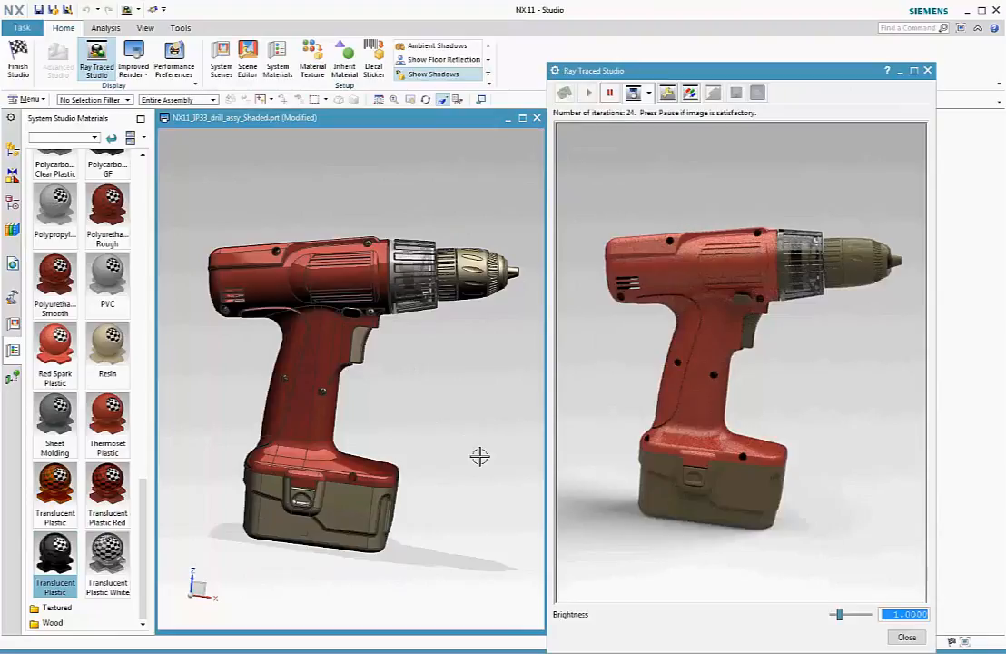
{"action": "middle_click_drag", "start_coordinate": [483, 526], "coordinate": [465, 526]}
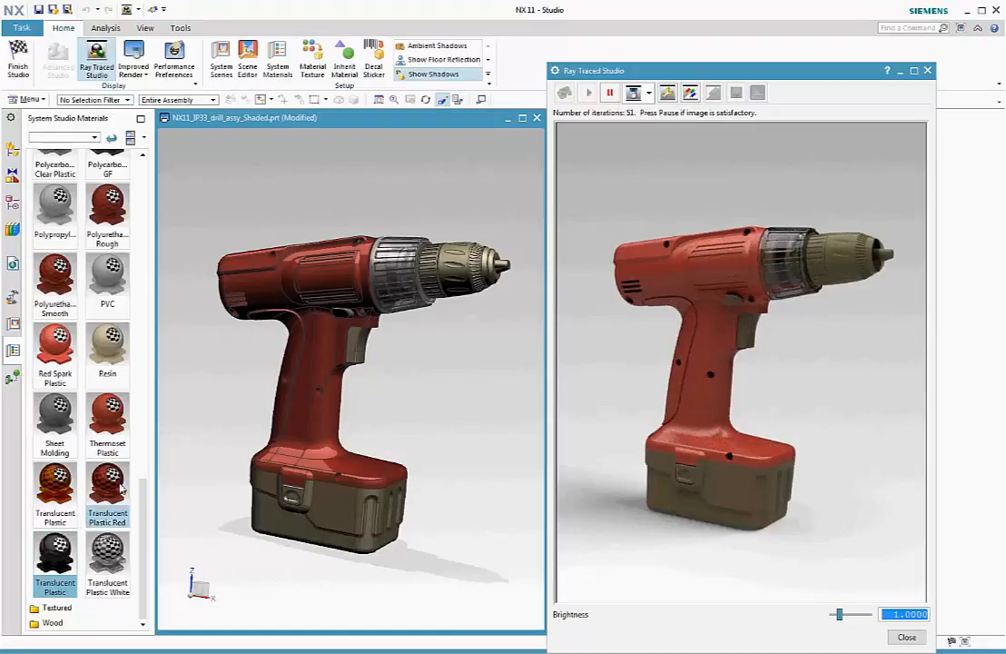
Assign Glossy Plastic Black to the chuck cover and the battery pack body
{"action": "scroll", "coordinate": [86, 521], "scroll_direction": "up", "scroll_amount": 10}
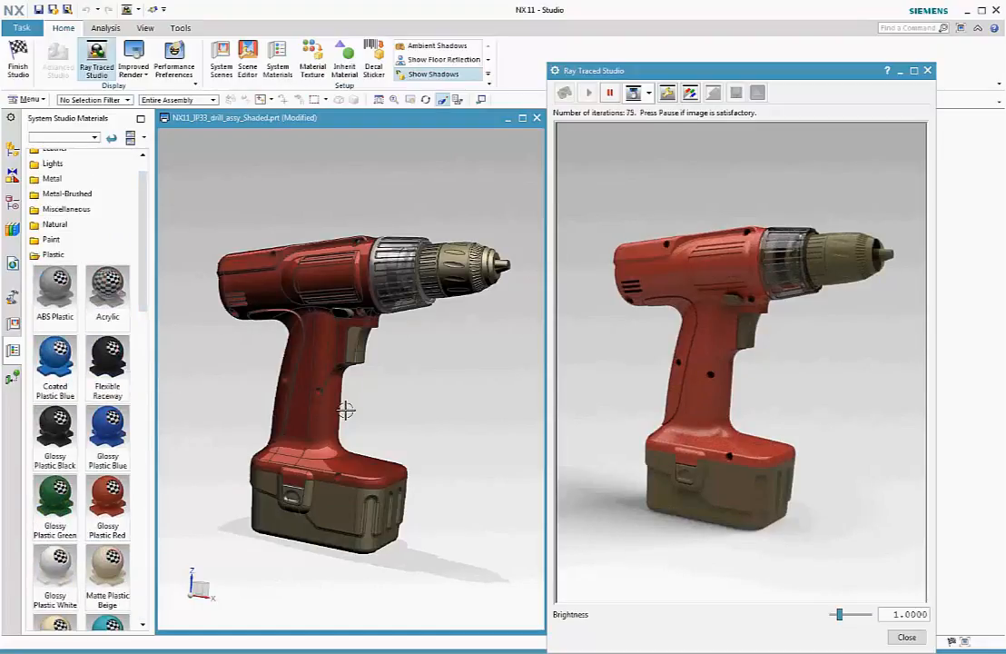
{"action": "left_click", "coordinate": [453, 282]}
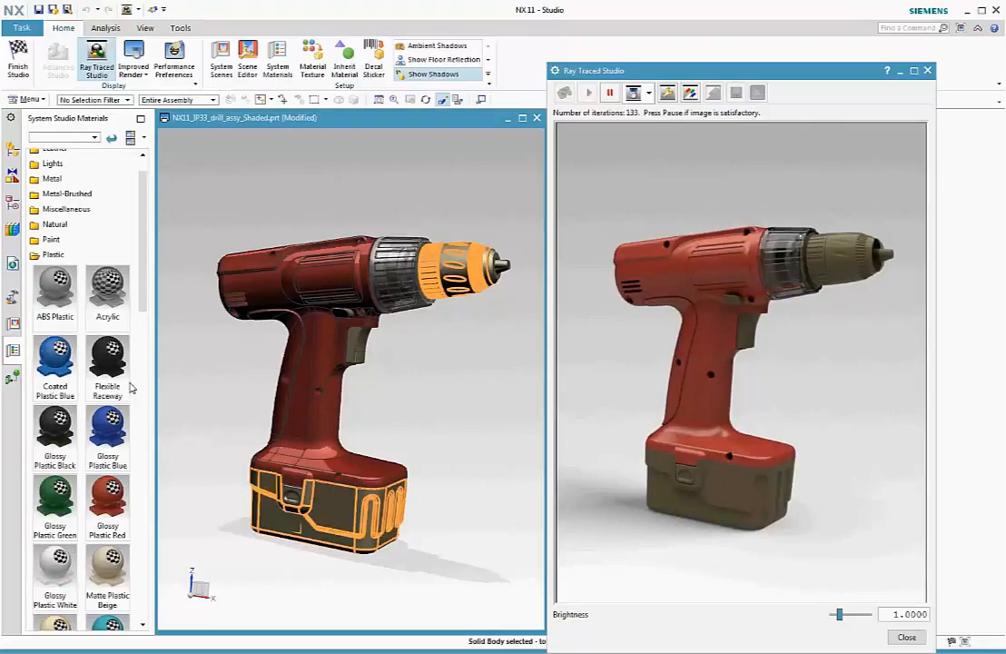
{"action": "left_click", "coordinate": [54, 427]}
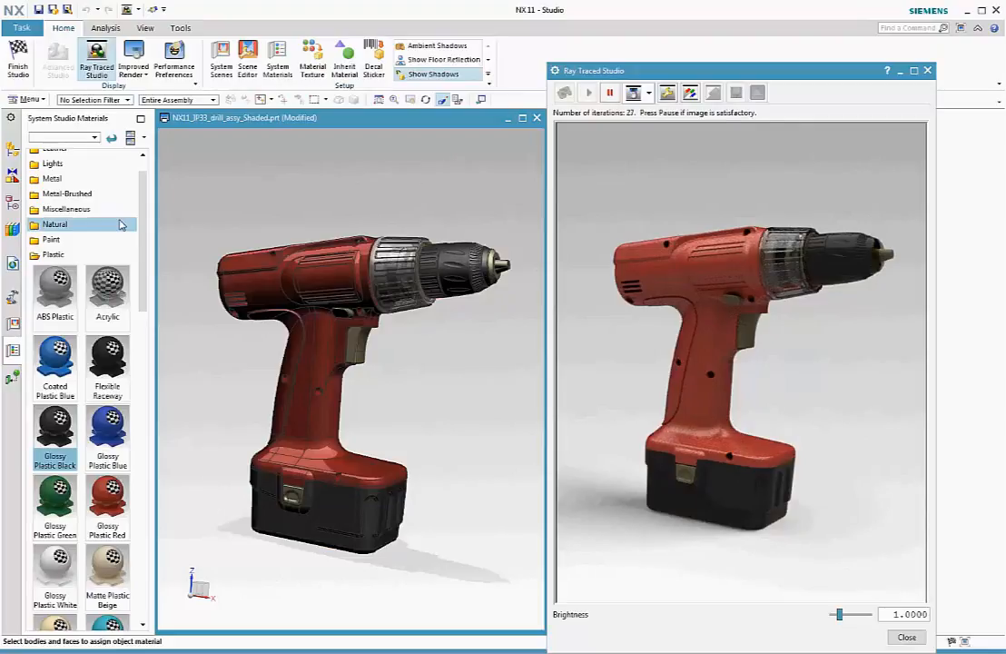
Assign Stainless Steel from the metal materials to the solid bodies at the tip of the chuck
{"action": "left_click", "coordinate": [89, 178]}
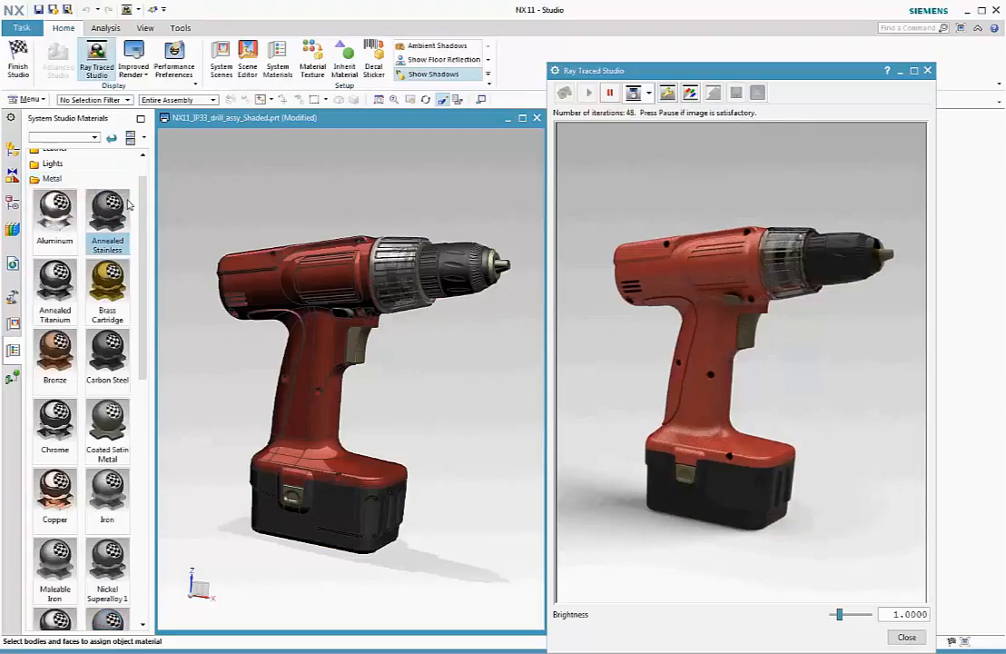
{"action": "left_click_drag", "start_coordinate": [145, 218], "coordinate": [121, 479]}
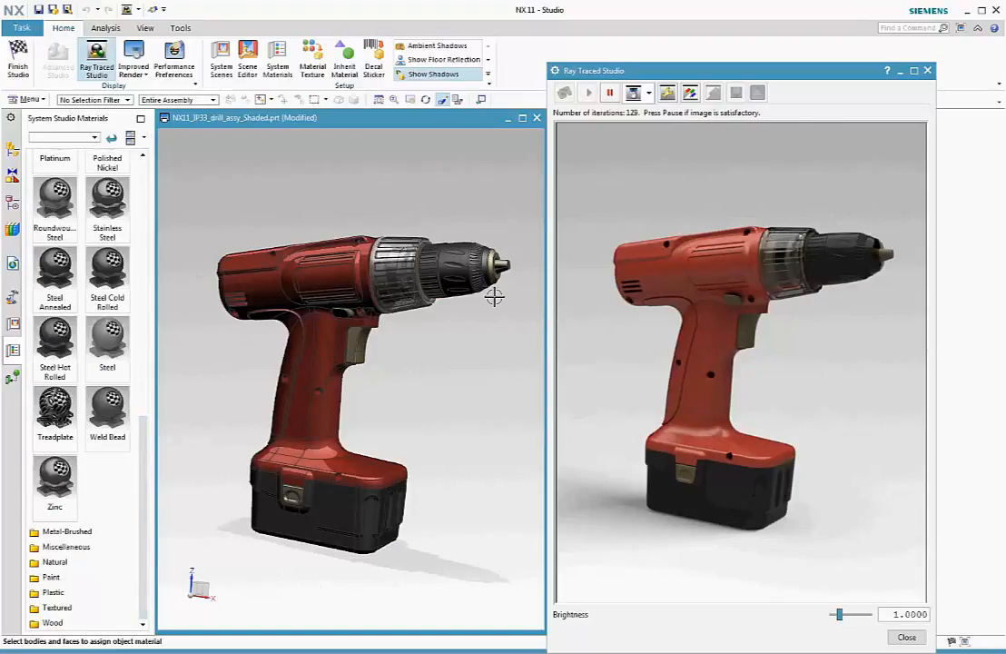
{"action": "left_click", "coordinate": [500, 264]}
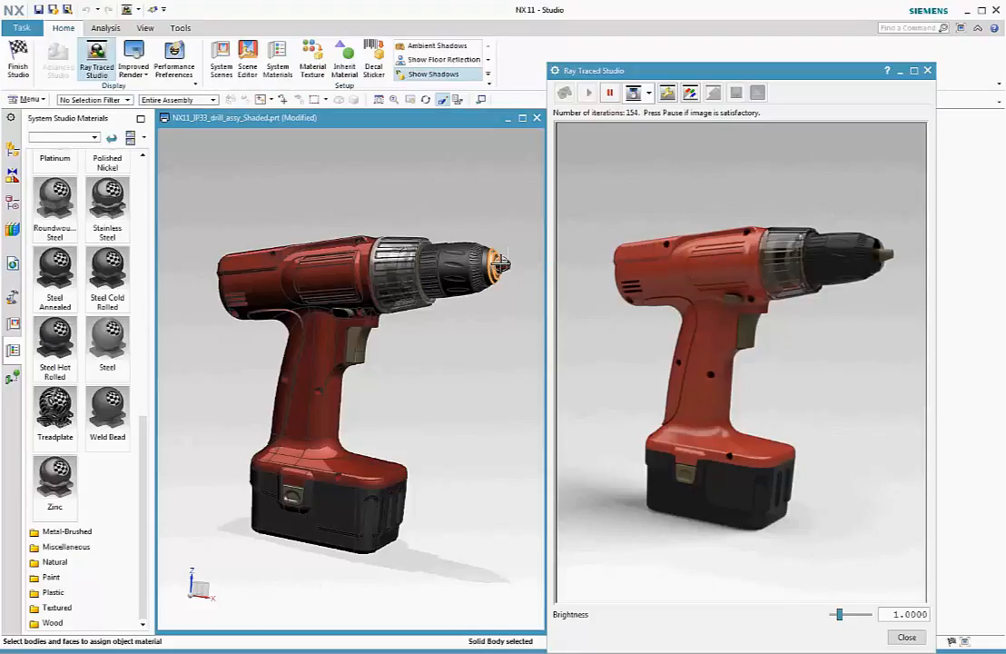
{"action": "left_click", "coordinate": [95, 200]}
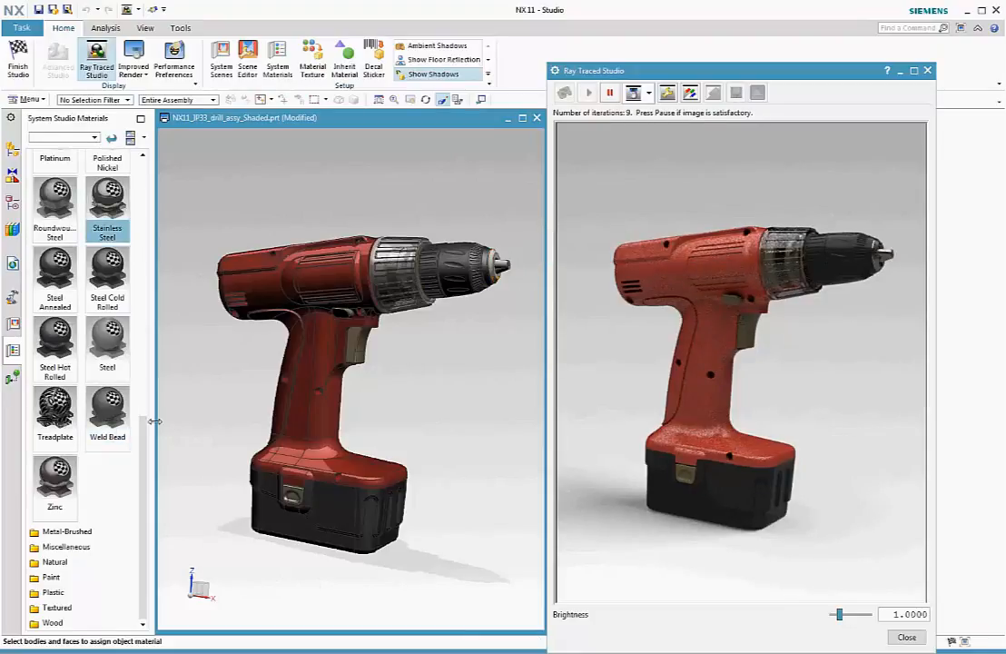
Limit selection to faces and assign Coated Satin Metal to the band with oval recesses on the chuck cover
{"action": "scroll", "coordinate": [155, 421], "scroll_direction": "up", "scroll_amount": 4}
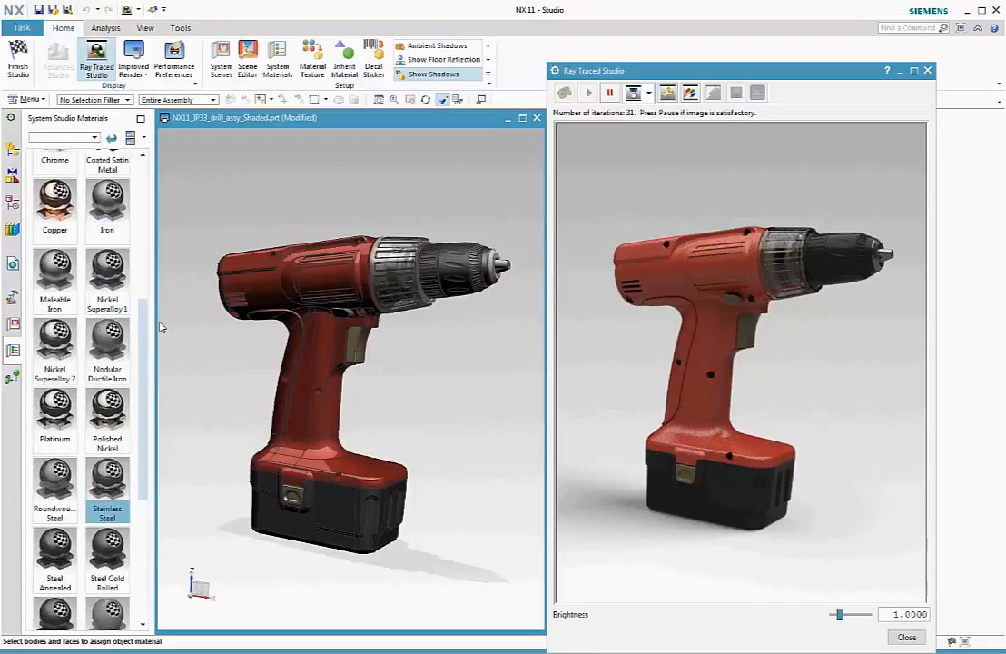
{"action": "scroll", "coordinate": [161, 327], "scroll_direction": "up", "scroll_amount": 2}
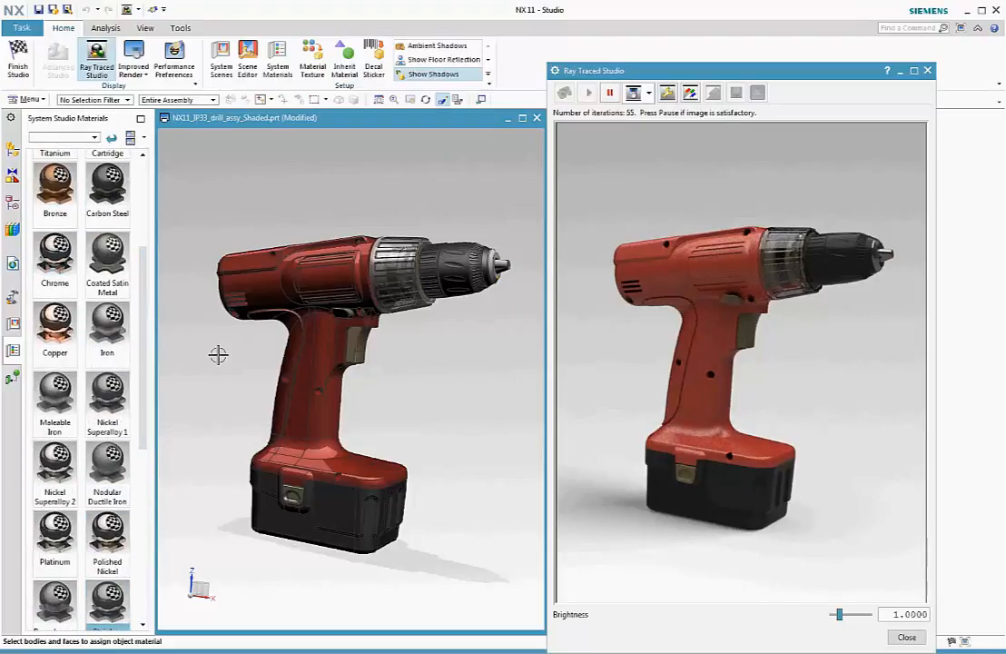
{"action": "left_click", "coordinate": [120, 100]}
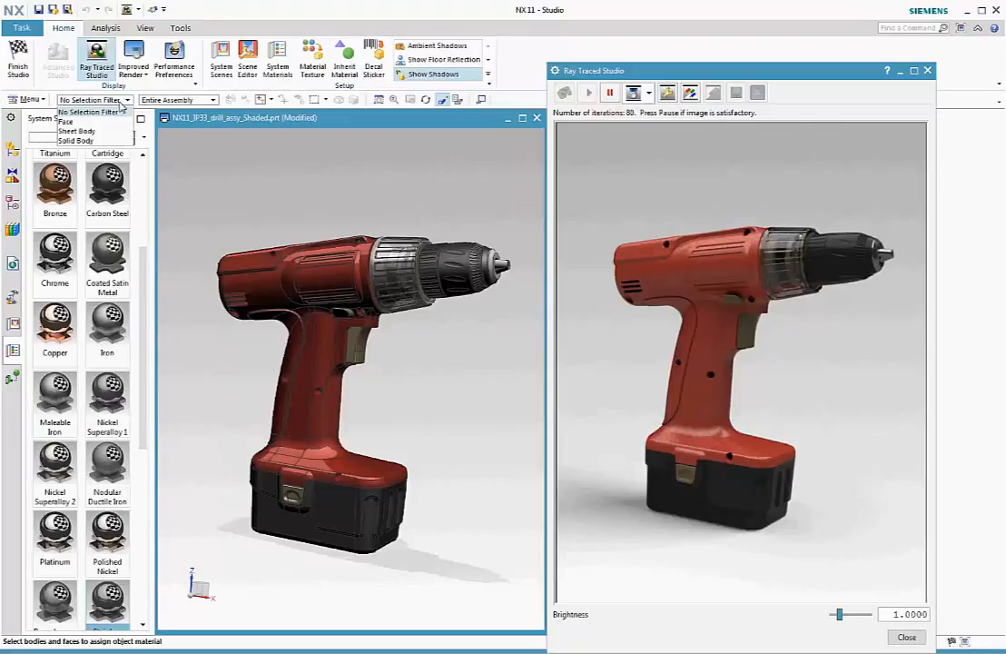
{"action": "left_click", "coordinate": [65, 121]}
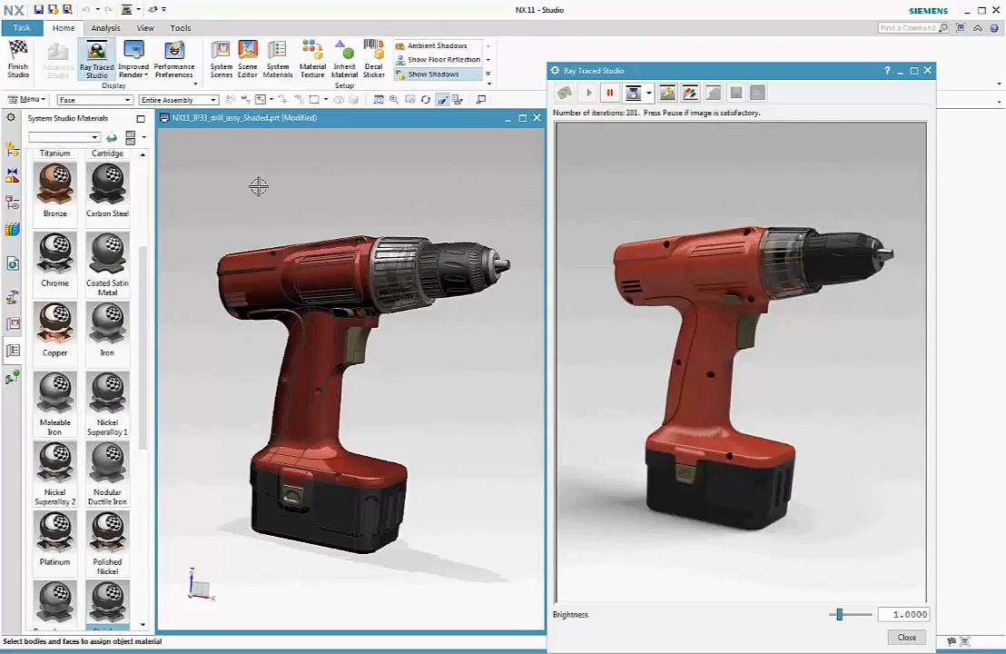
{"action": "left_click", "coordinate": [402, 251]}
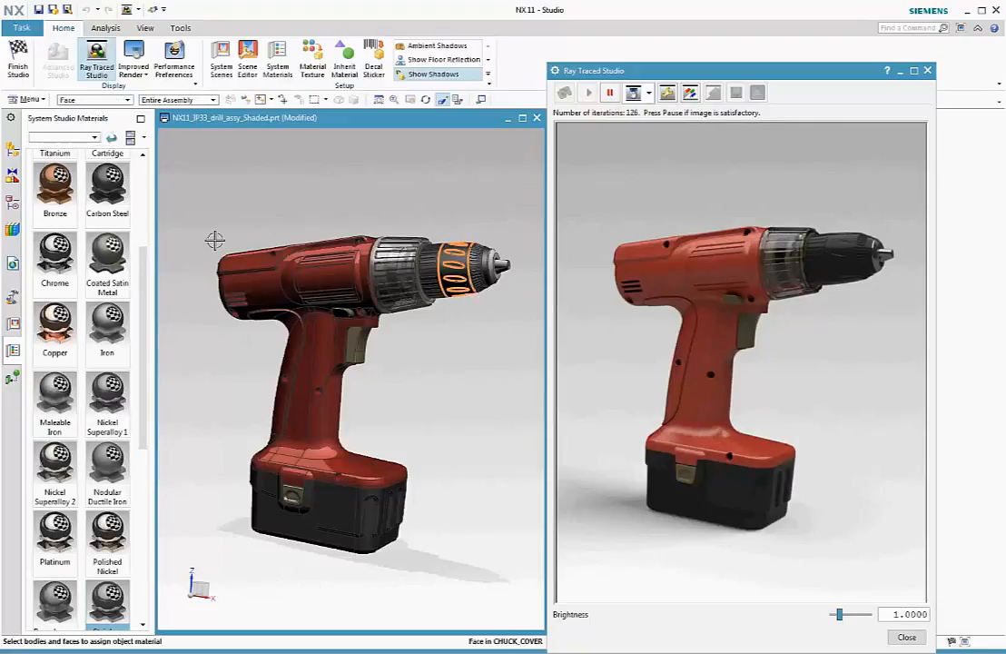
{"action": "left_click", "coordinate": [107, 259]}
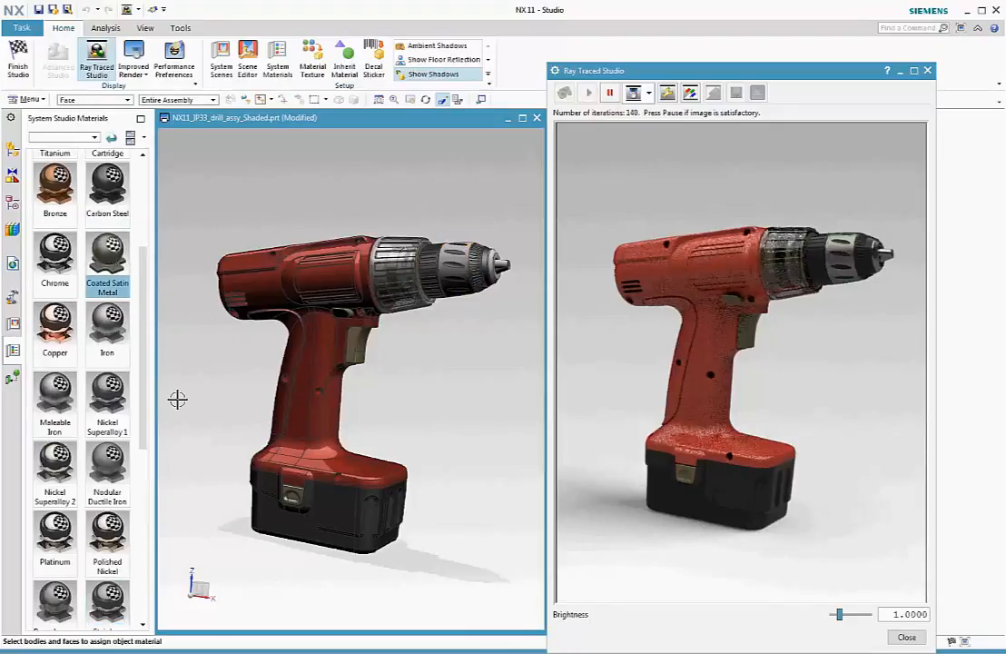
Limit selection to solid bodies and assign Coated Plastic Blue to the red housing bodies
{"action": "middle_click_drag", "start_coordinate": [286, 592], "coordinate": [305, 597]}
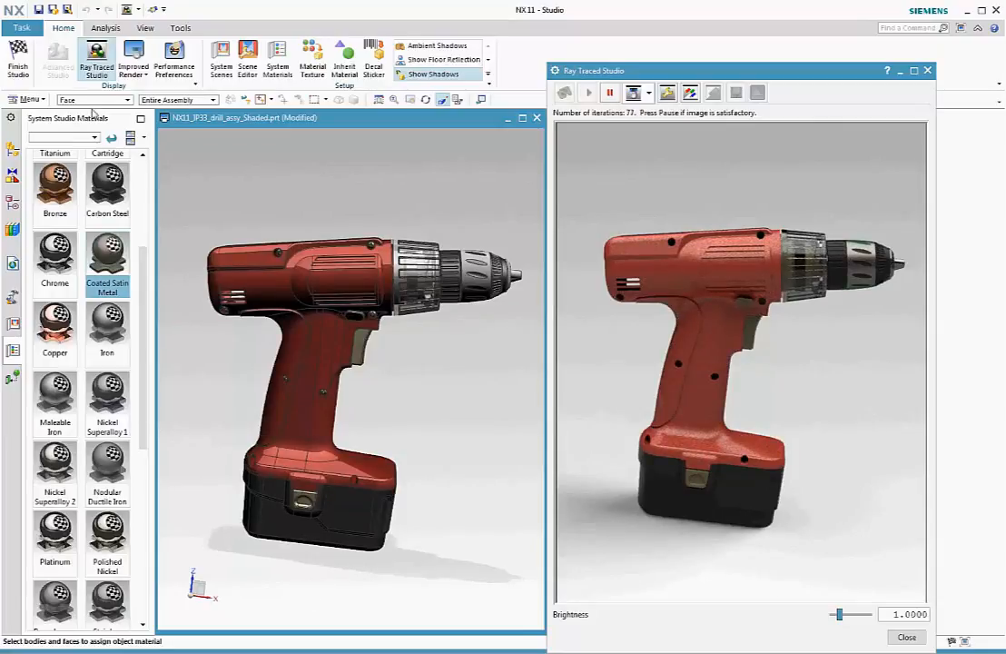
{"action": "left_click", "coordinate": [89, 99]}
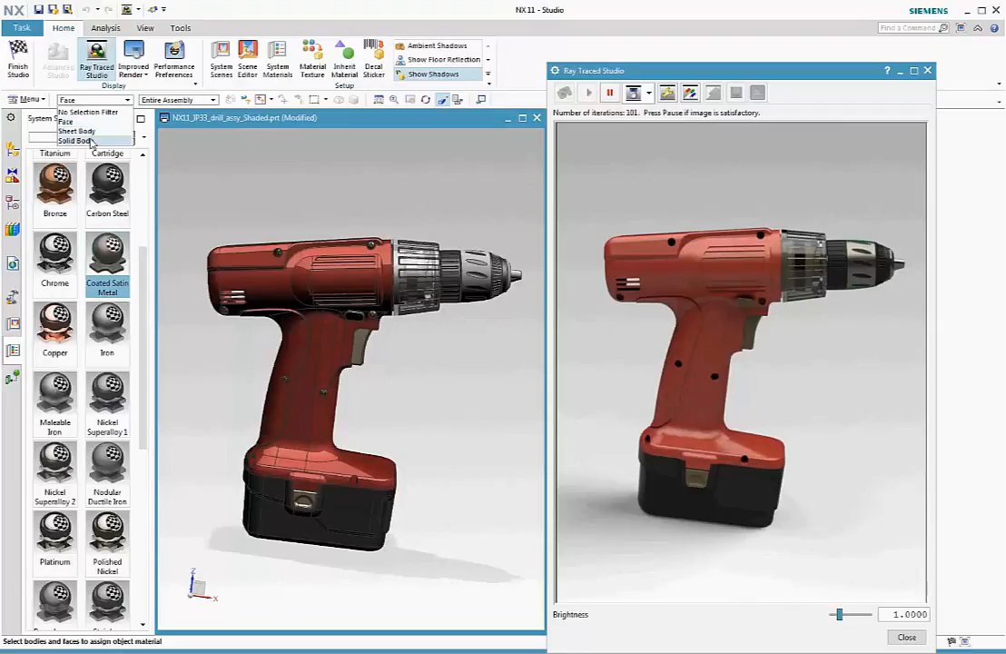
{"action": "left_click", "coordinate": [77, 140]}
{"action": "right_click", "coordinate": [230, 263]}
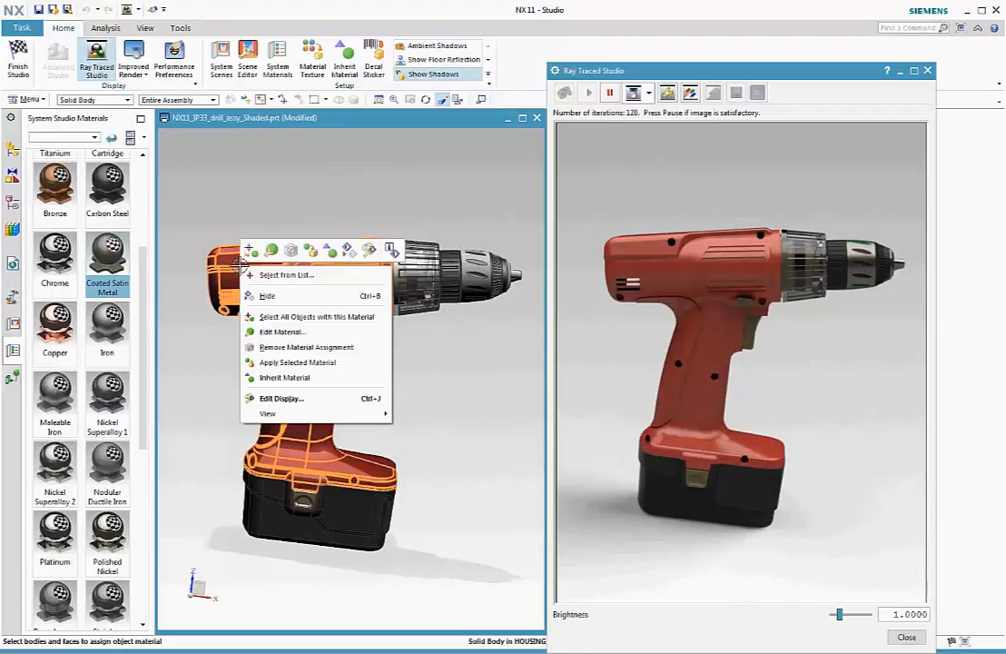
{"action": "key", "text": "Escape"}
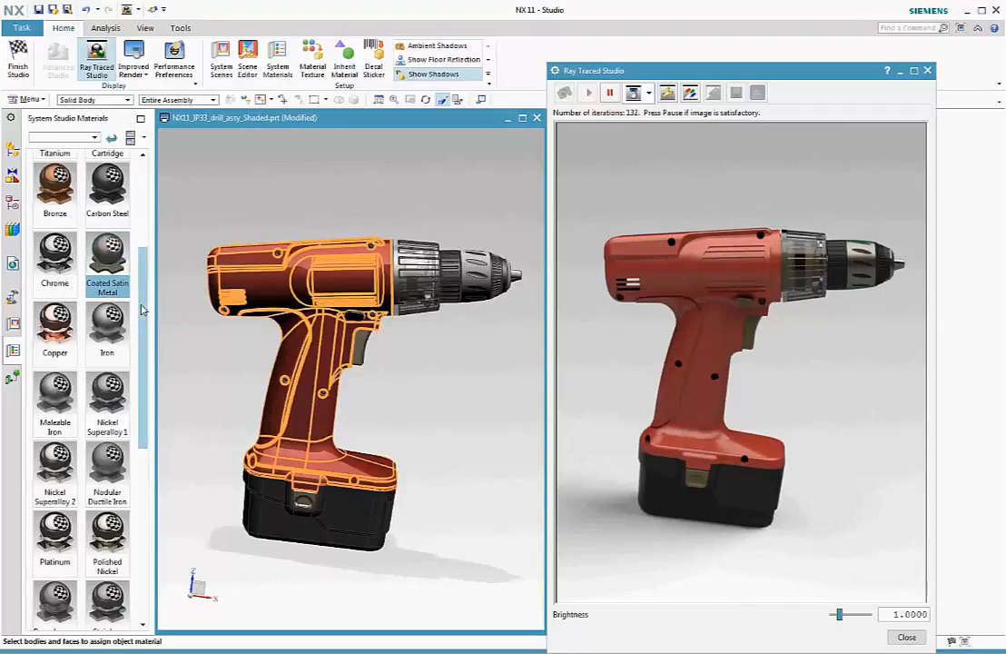
{"action": "scroll", "coordinate": [142, 227], "scroll_direction": "up", "scroll_amount": 5}
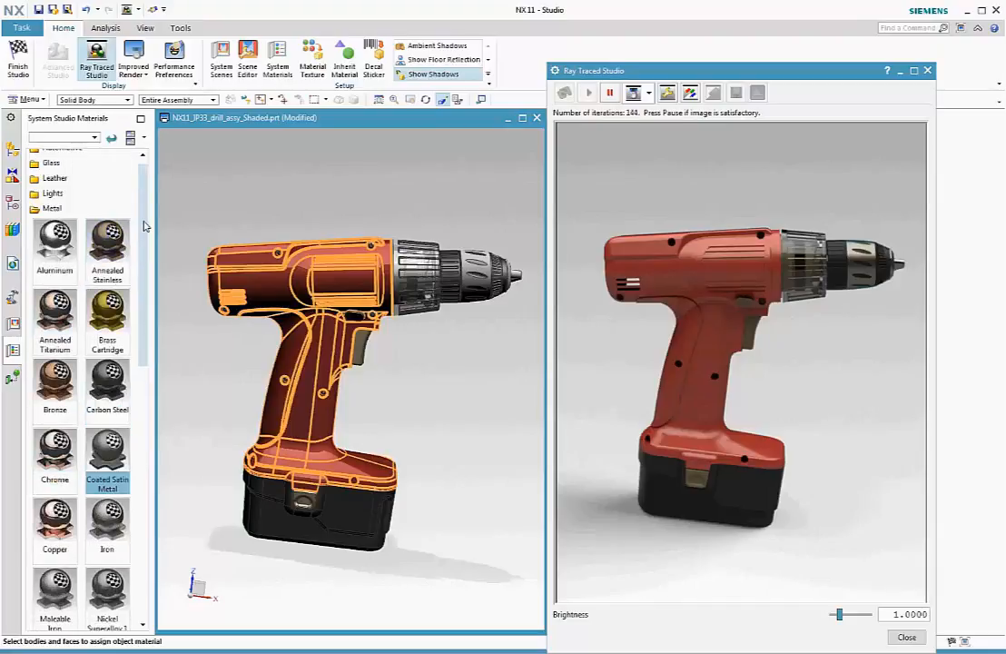
{"action": "left_click", "coordinate": [52, 207]}
{"action": "left_click", "coordinate": [51, 293]}
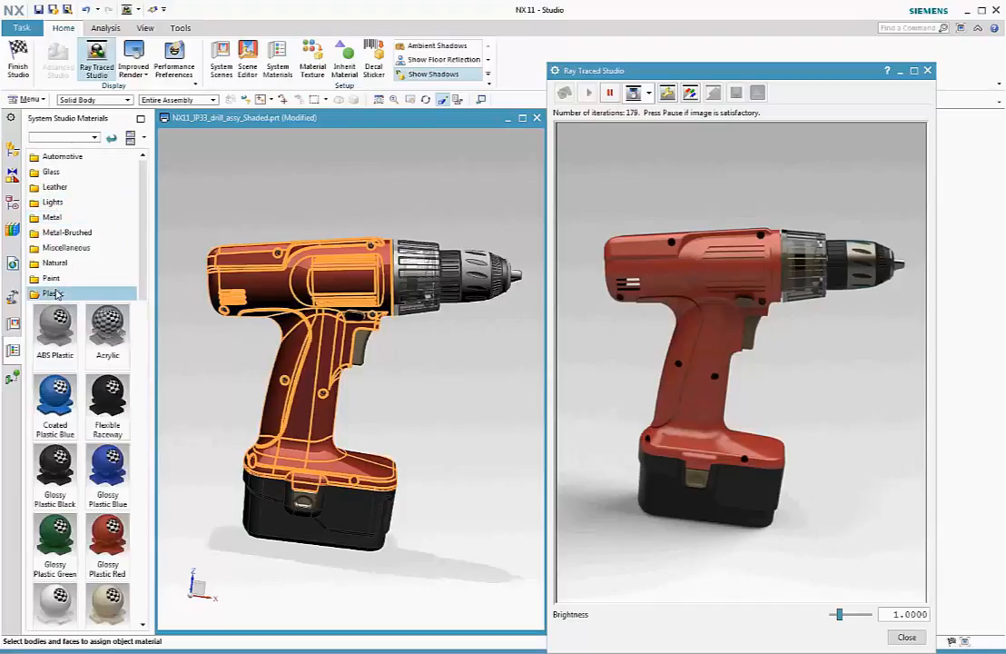
{"action": "left_click", "coordinate": [54, 395]}
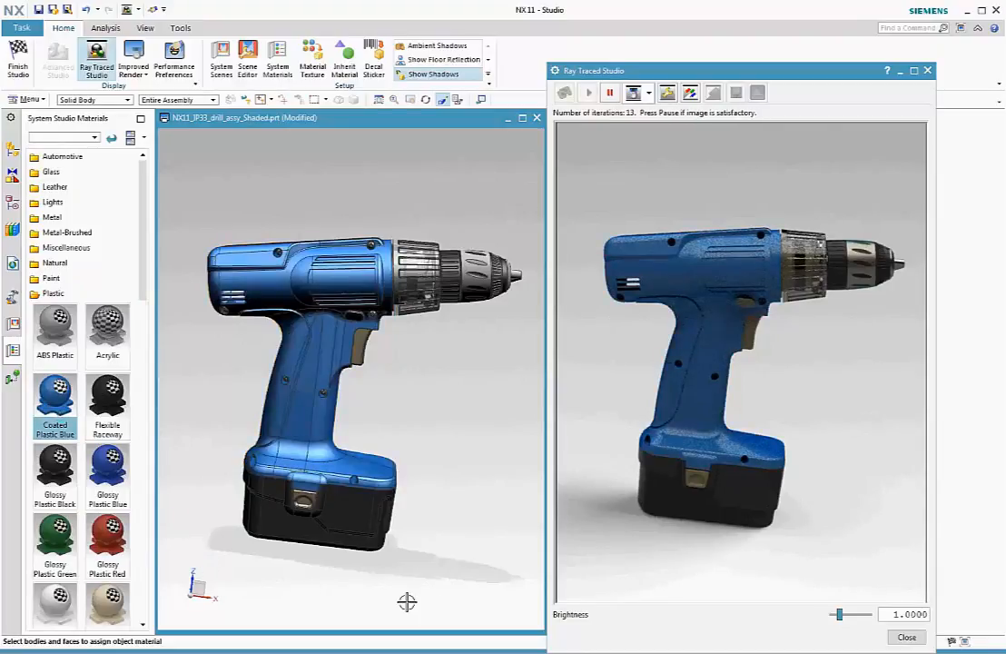
{"action": "mouse_move", "coordinate": [433, 602]}
{"action": "middle_mouse_down"}
{"action": "mouse_move", "coordinate": [304, 600]}
{"action": "mouse_move", "coordinate": [419, 602]}
{"action": "middle_mouse_up"}
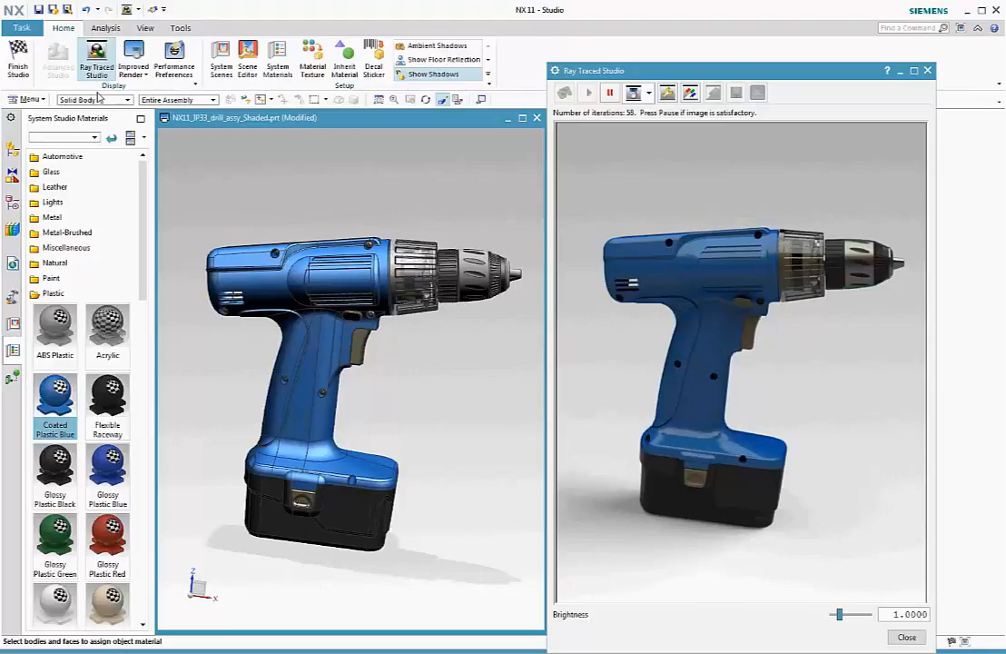
Finish the Studio task to return to Modeling and close the ray-traced rendering of the blue drill
{"action": "left_click", "coordinate": [9, 57]}
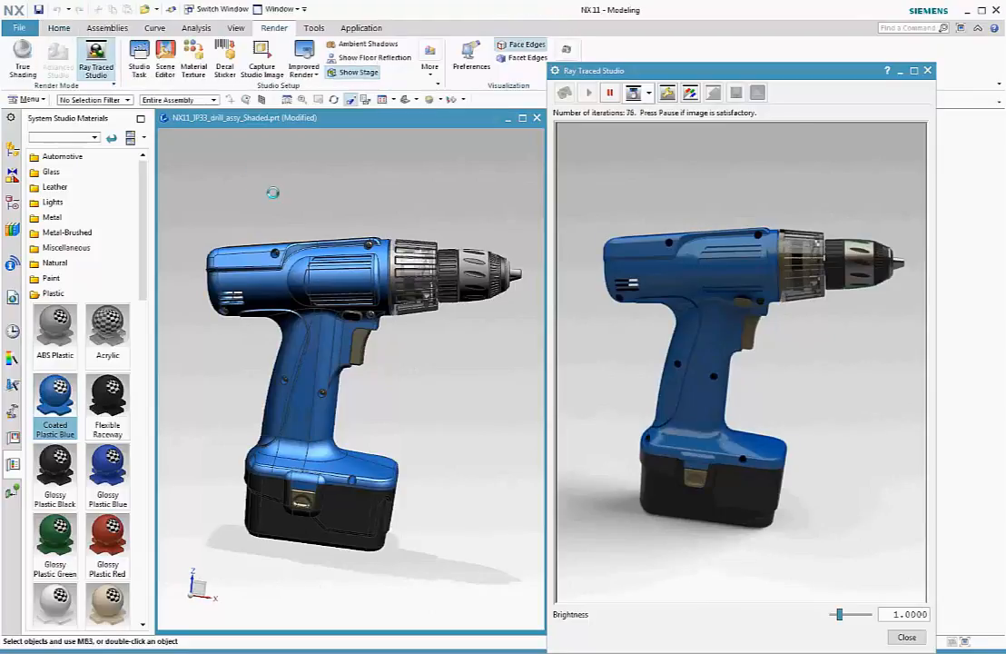
{"action": "mouse_move", "coordinate": [428, 521]}
{"action": "middle_mouse_down"}
{"action": "mouse_move", "coordinate": [409, 523]}
{"action": "mouse_move", "coordinate": [420, 593]}
{"action": "mouse_move", "coordinate": [355, 415]}
{"action": "middle_mouse_up"}
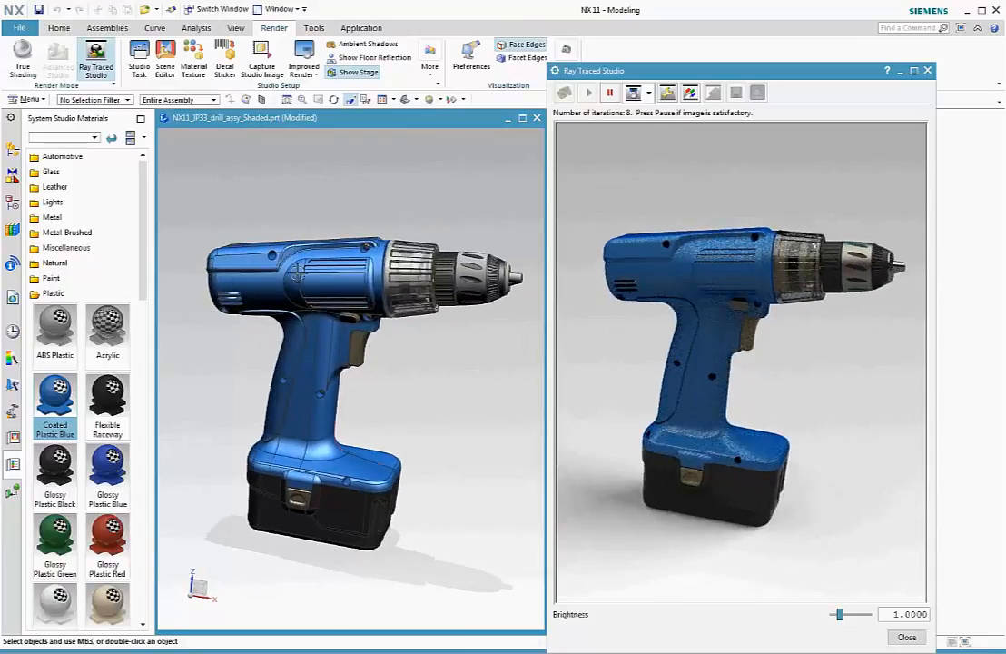
{"action": "right_click", "coordinate": [306, 257]}
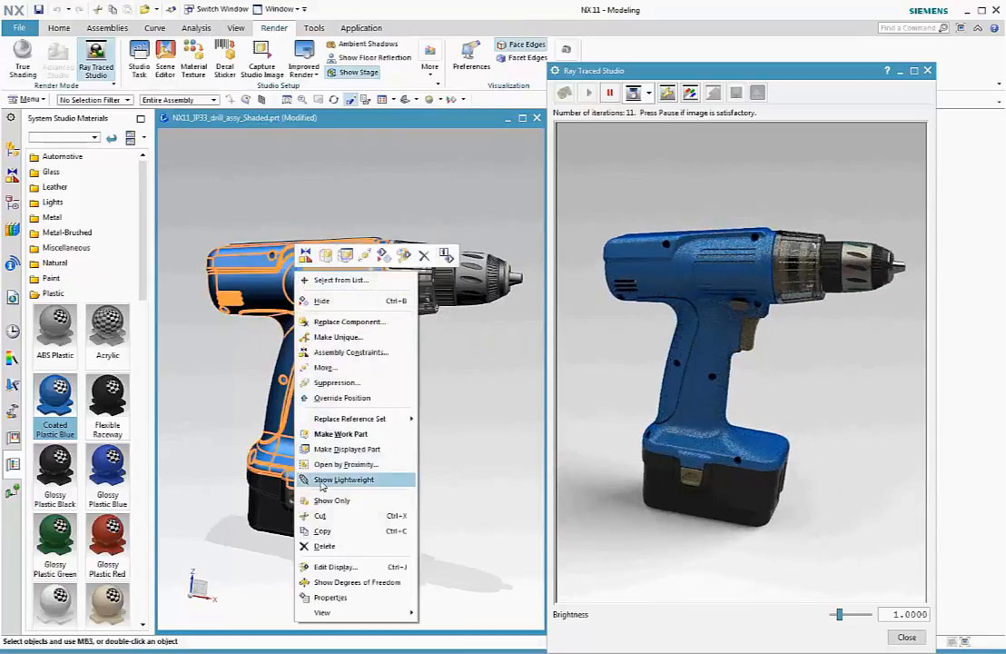
{"action": "left_click", "coordinate": [461, 469]}
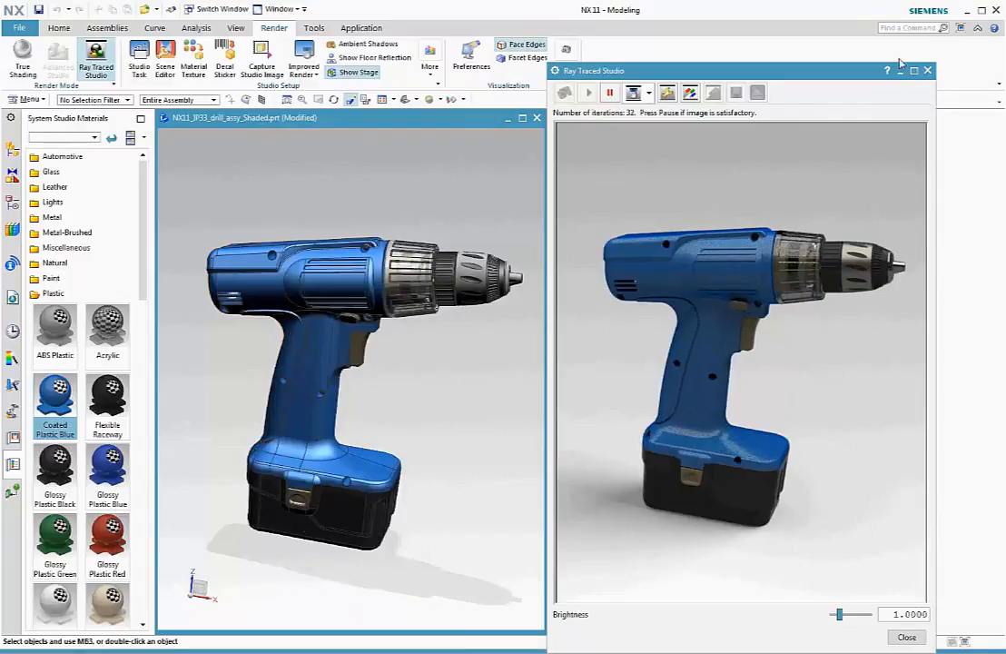
{"action": "left_click", "coordinate": [926, 70]}
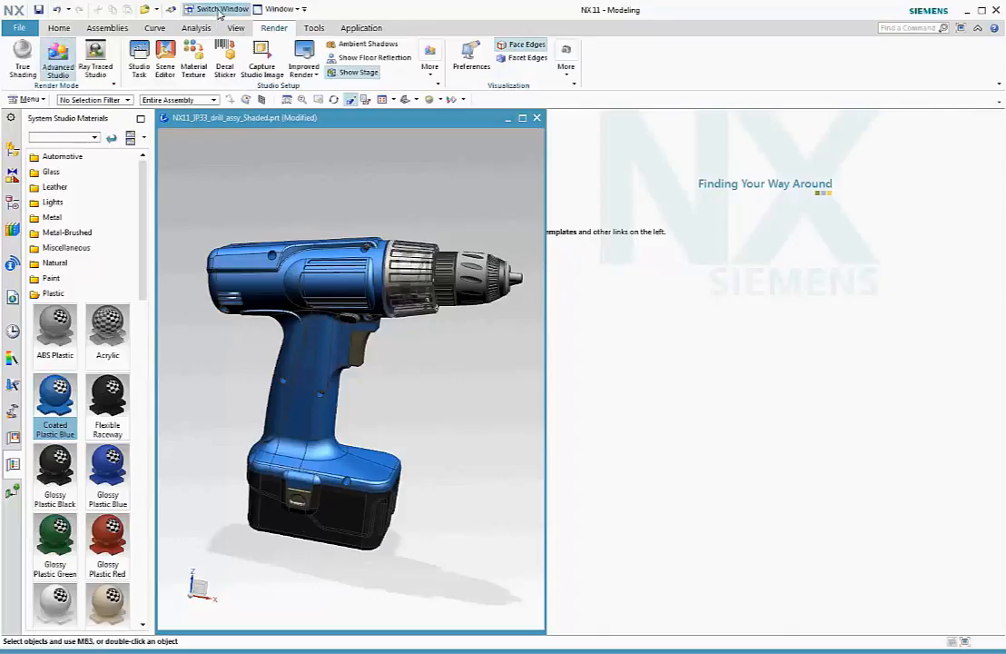
Switch to the drill_assy_NX11_IP27_HDRI-LightingStudio part and start Ray Traced Studio with the whole drill framed closely
{"action": "left_click", "coordinate": [209, 8]}
{"action": "left_click", "coordinate": [541, 318]}
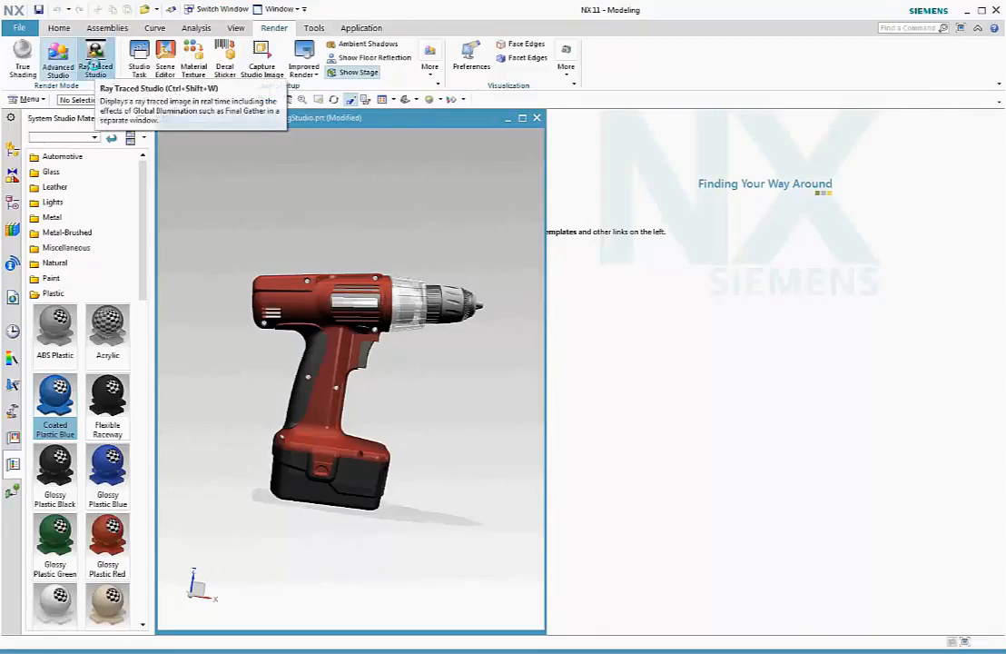
{"action": "left_click", "coordinate": [94, 68]}
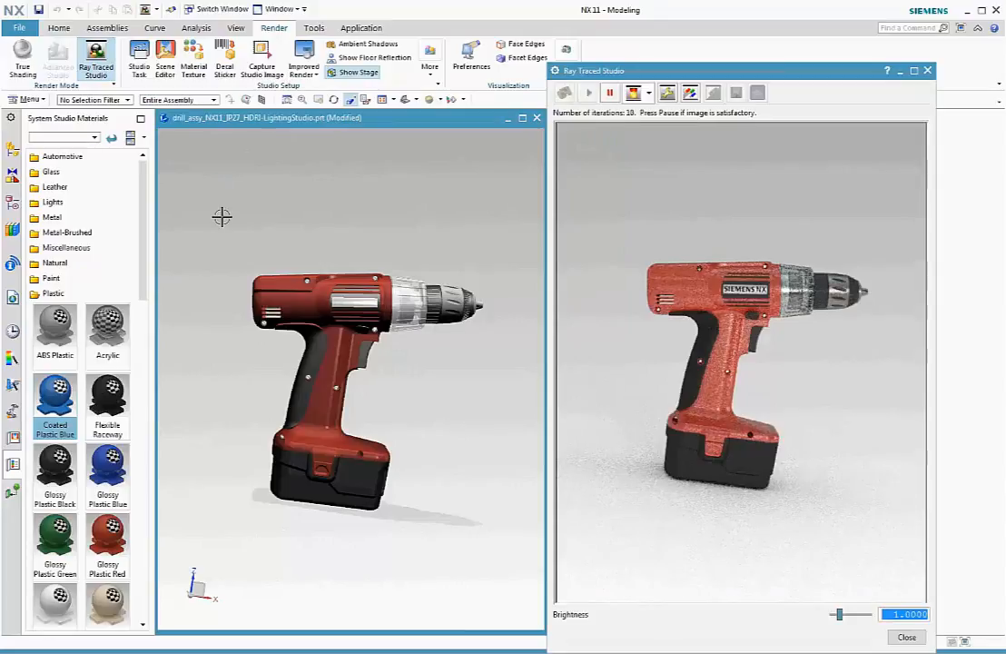
{"action": "scroll", "coordinate": [262, 338], "scroll_direction": "up", "scroll_amount": 3}
{"action": "scroll", "coordinate": [263, 338], "scroll_direction": "up", "scroll_amount": 3}
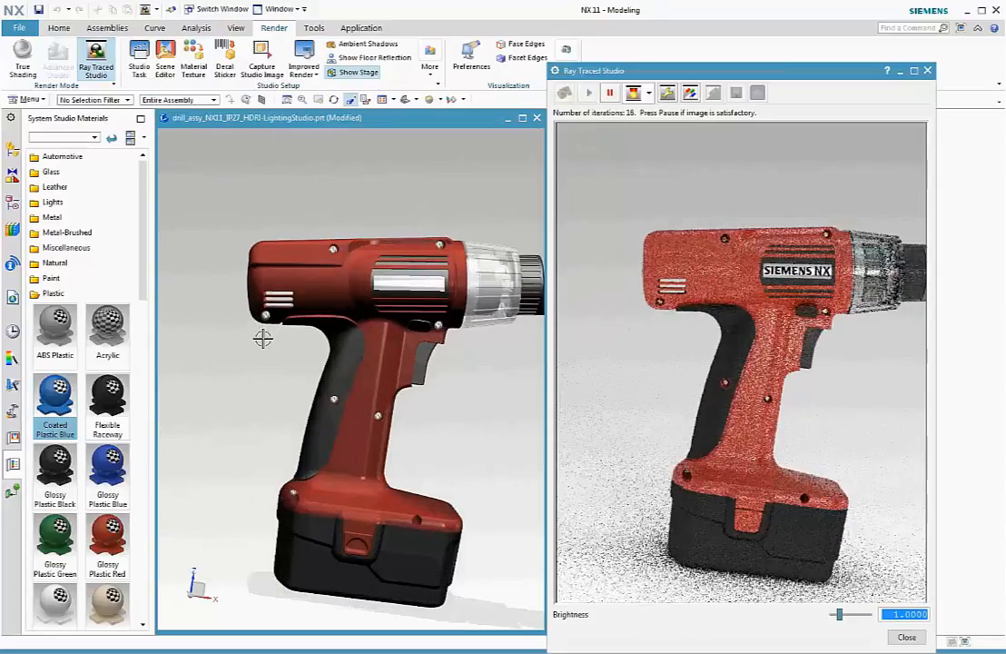
{"action": "middle_click_drag", "start_coordinate": [451, 417], "coordinate": [428, 410]}
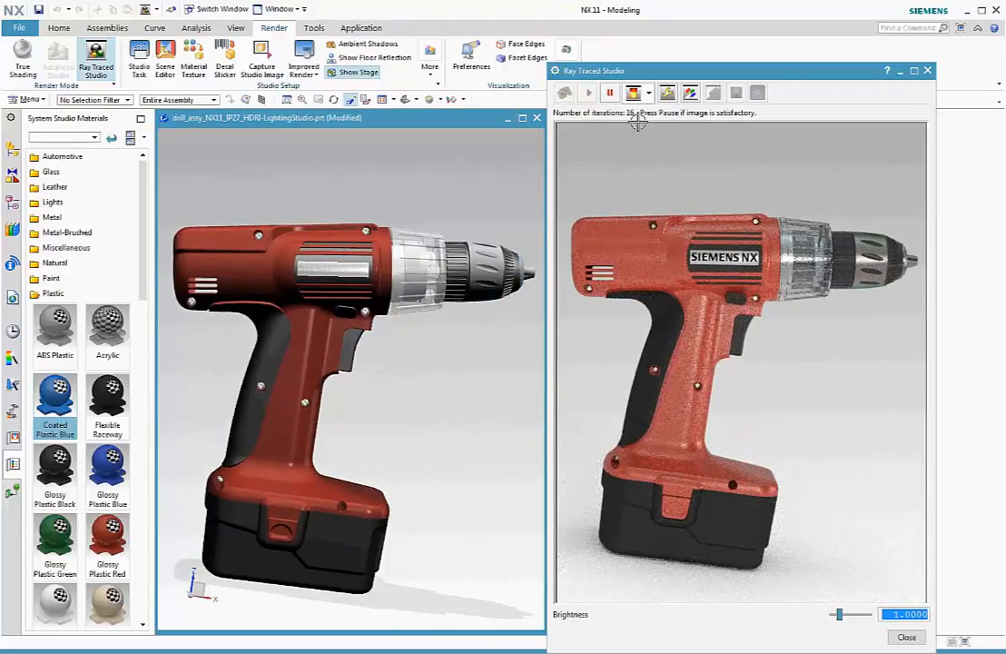
Review the static image output options for ray tracing, keeping PNG as the file format and Render Window as the size
{"action": "left_click", "coordinate": [668, 94]}
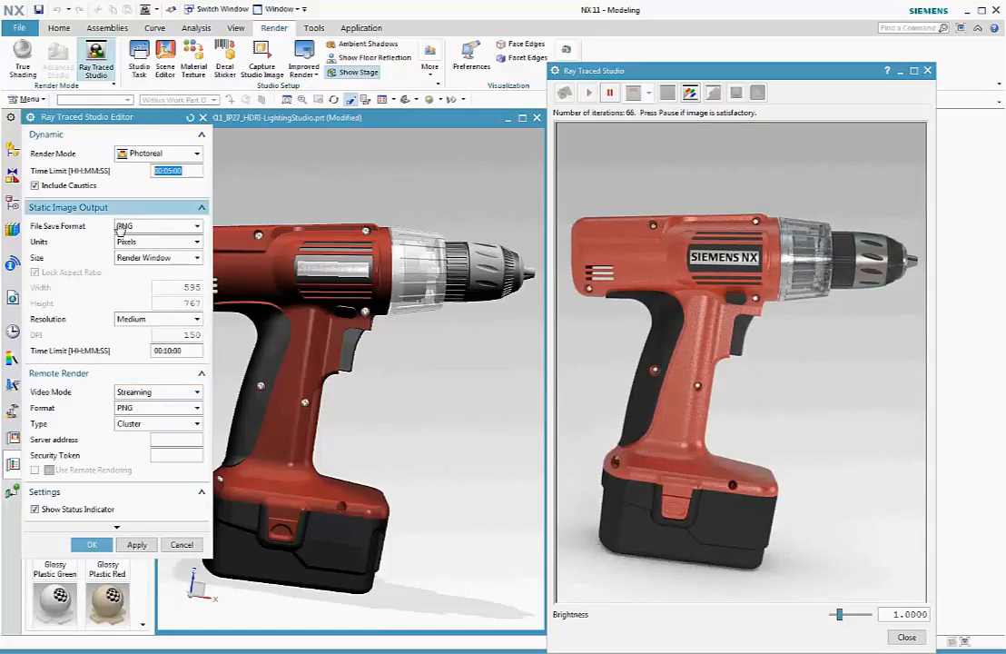
{"action": "left_click", "coordinate": [136, 229]}
{"action": "left_click", "coordinate": [136, 231]}
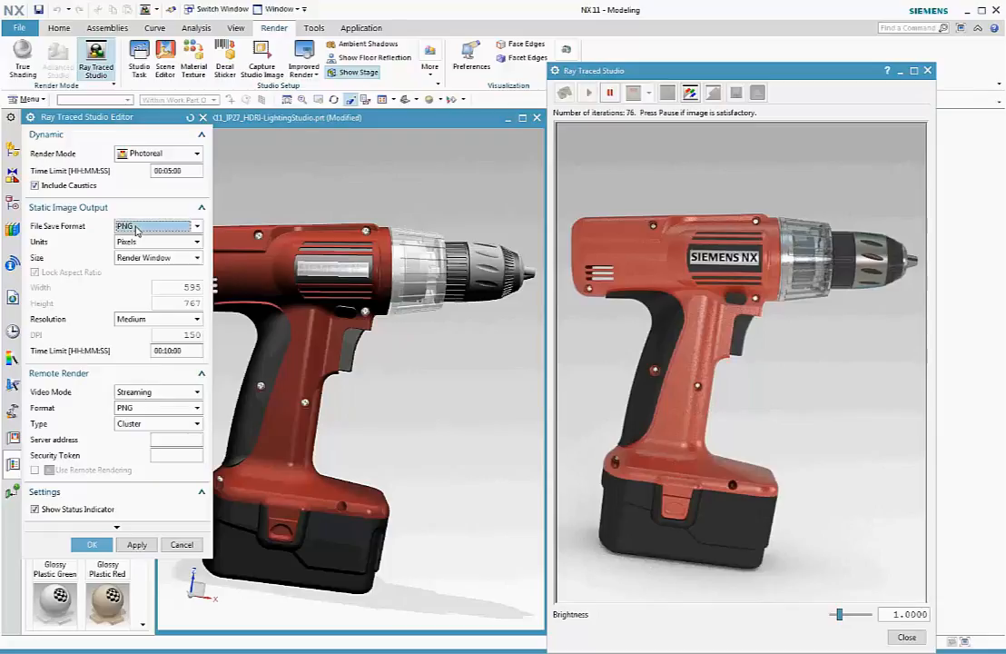
{"action": "left_click", "coordinate": [134, 260]}
{"action": "left_click", "coordinate": [135, 263]}
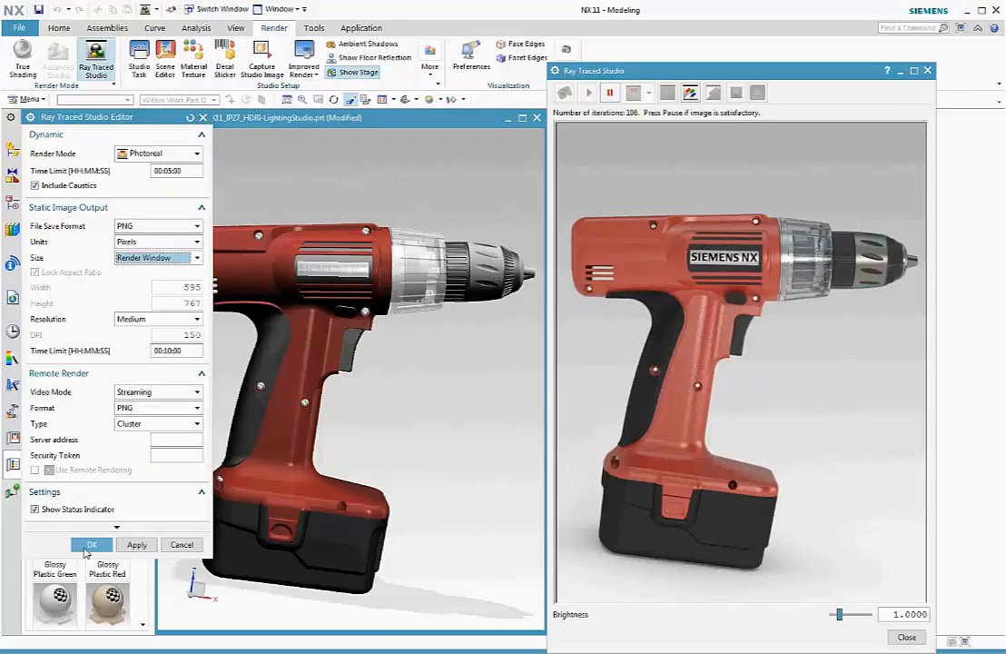
{"action": "left_click", "coordinate": [87, 548]}
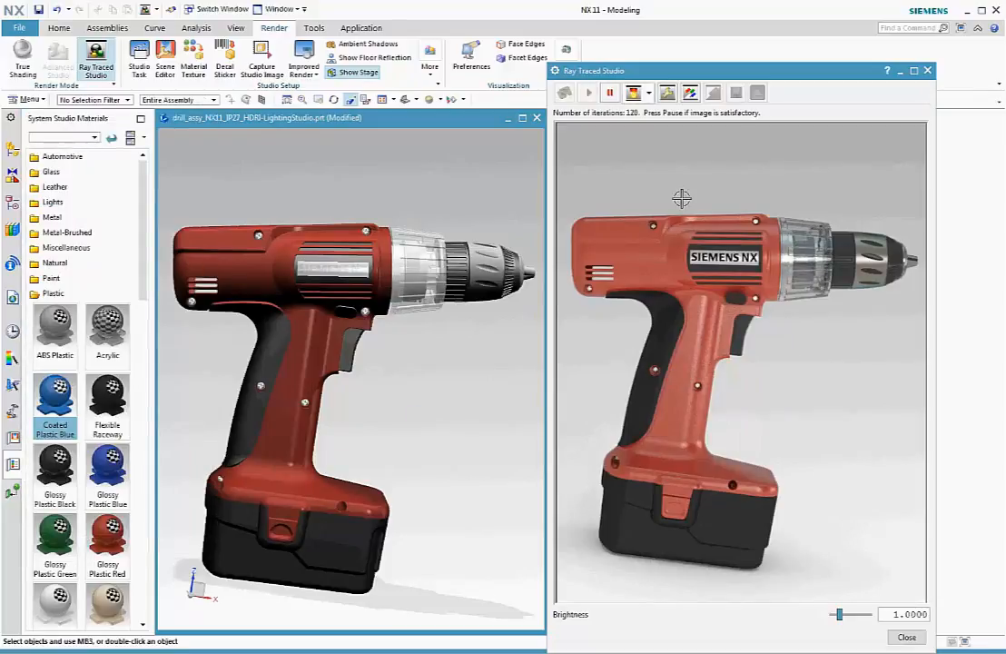
Start a static image rendering, pause its refinement and save it as drill_assy_NX11_IP27_HDRI-LightingStudio3.png in PNG format
{"action": "left_click", "coordinate": [690, 93]}
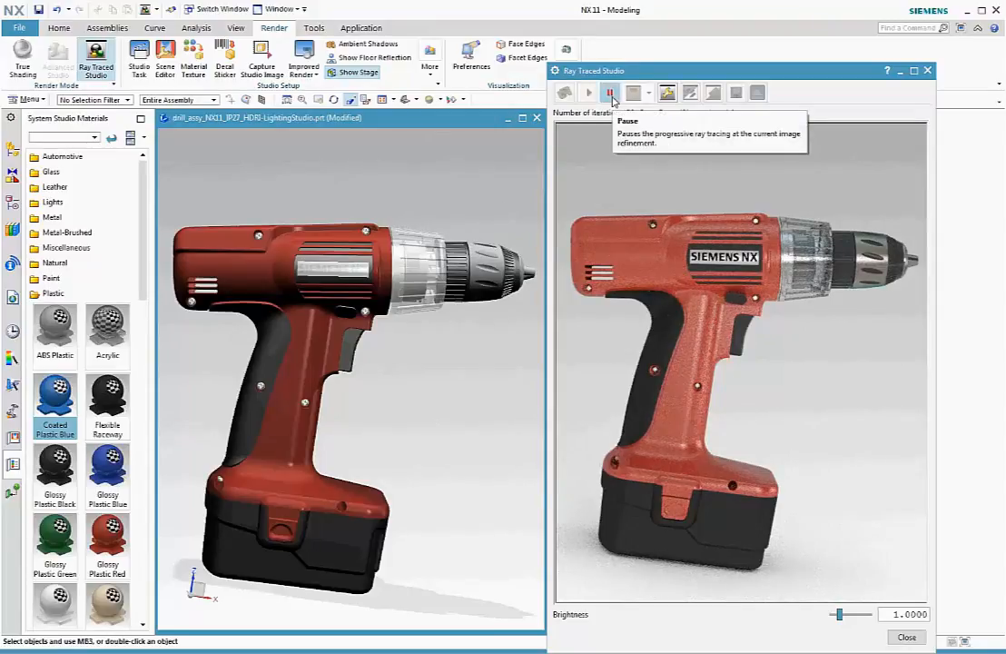
{"action": "left_click", "coordinate": [611, 94]}
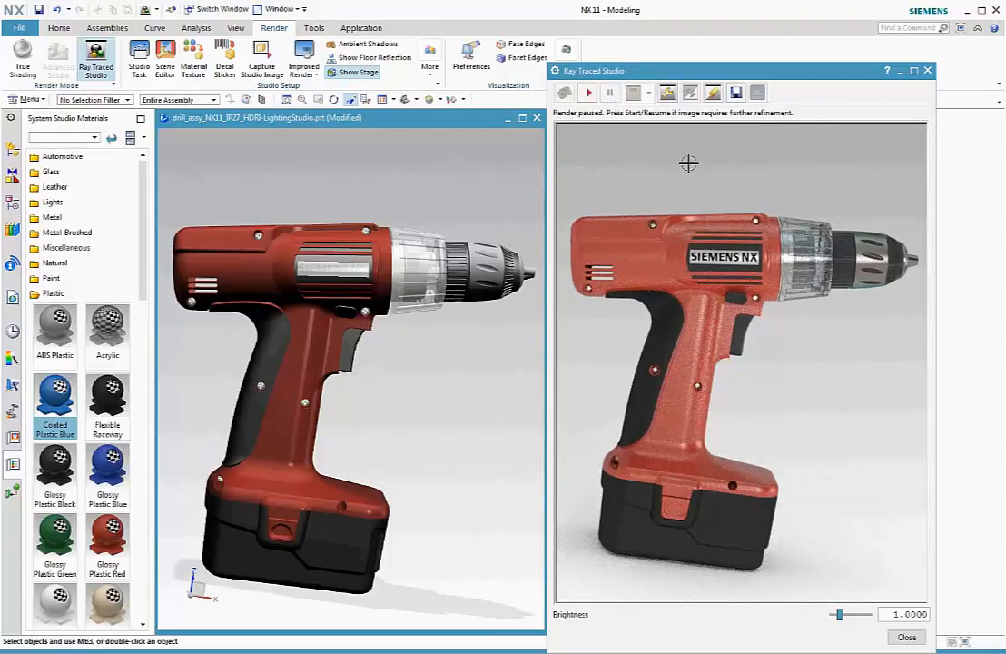
{"action": "left_click", "coordinate": [735, 93]}
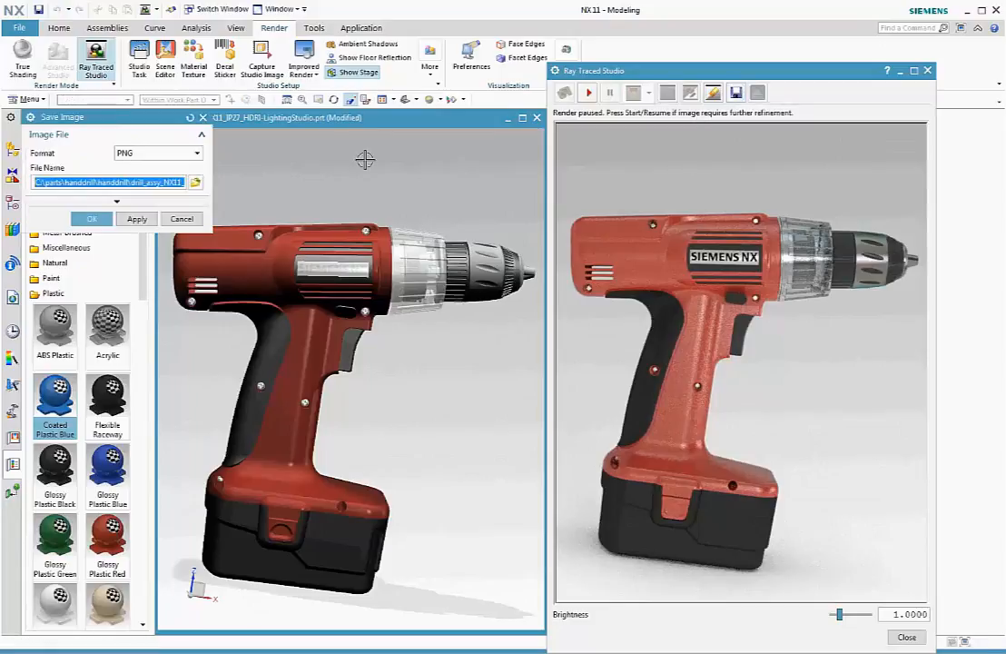
{"action": "left_click_drag", "start_coordinate": [161, 182], "coordinate": [216, 179]}
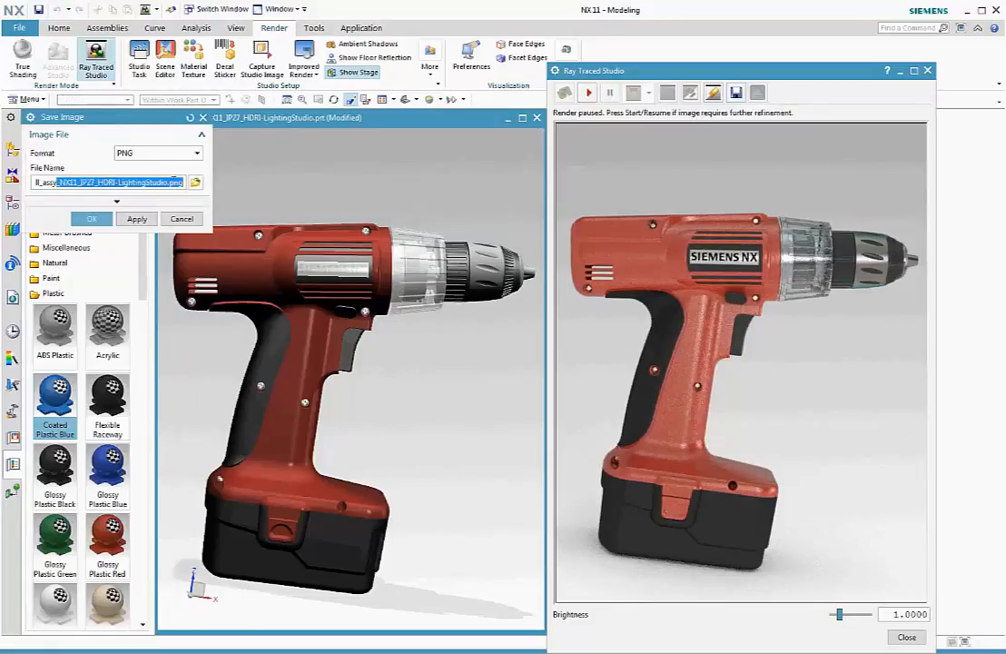
{"action": "left_click", "coordinate": [169, 179]}
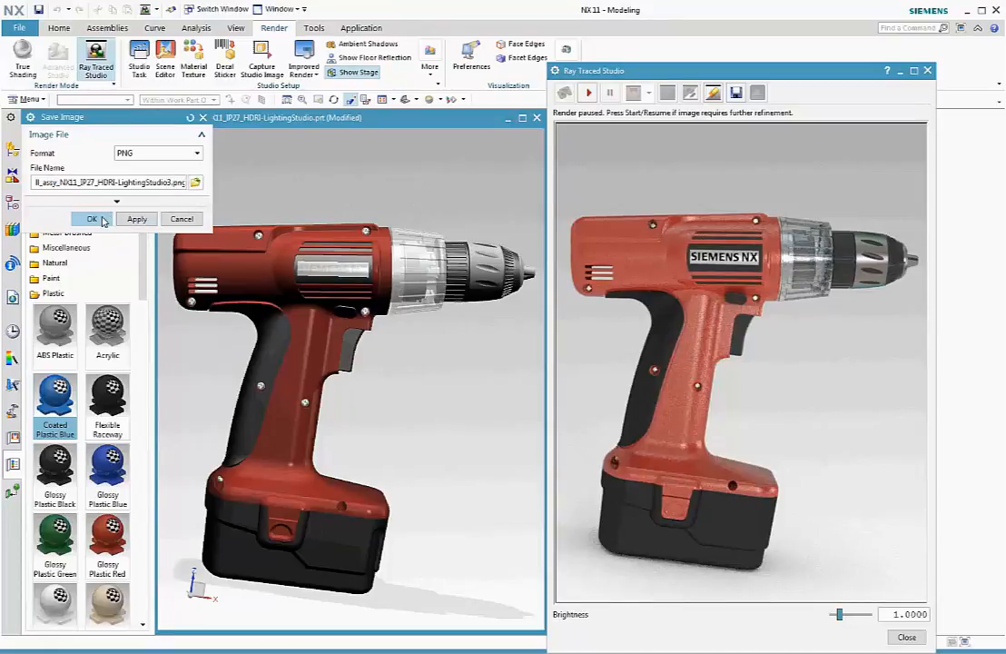
{"action": "left_click", "coordinate": [92, 219]}
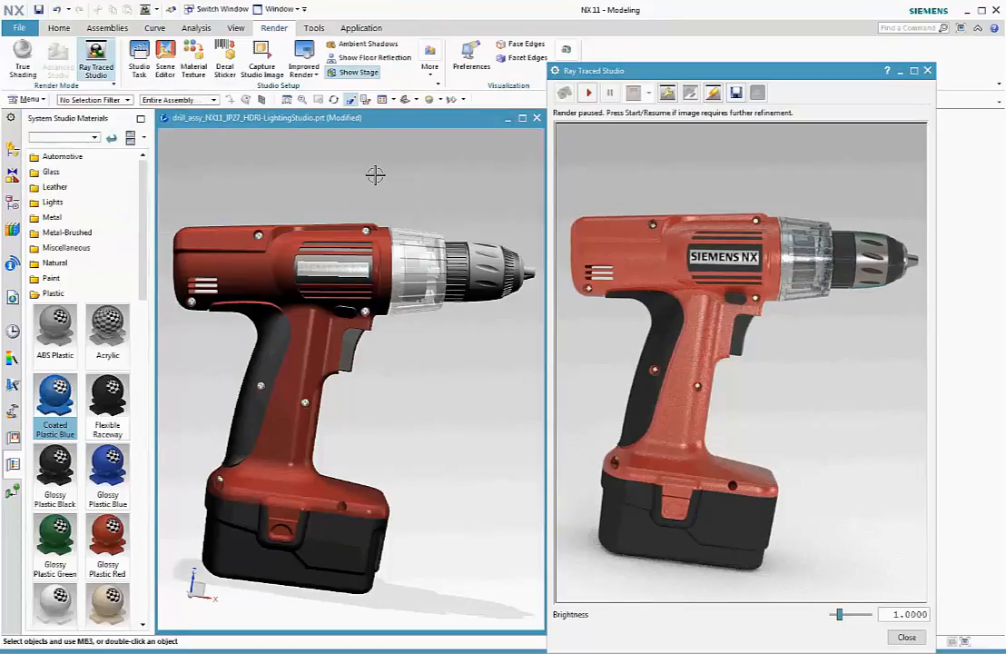
Return from the static image to the live ray-traced rendering and view the drill from a slightly different angle
{"action": "left_click", "coordinate": [712, 91]}
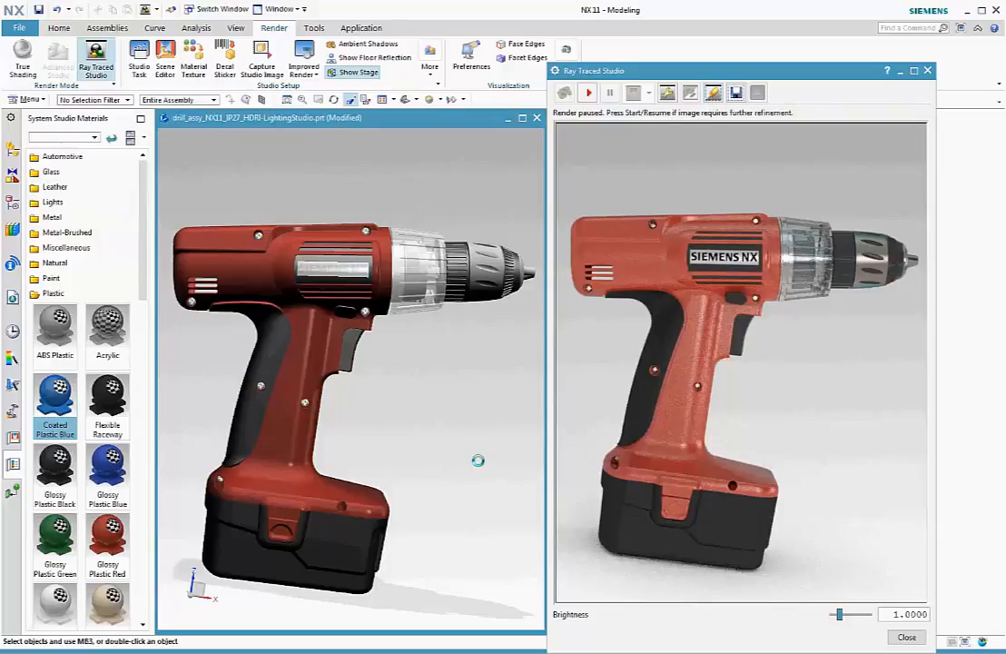
{"action": "mouse_move", "coordinate": [476, 519]}
{"action": "middle_mouse_down"}
{"action": "mouse_move", "coordinate": [456, 512]}
{"action": "mouse_move", "coordinate": [466, 521]}
{"action": "middle_mouse_up"}
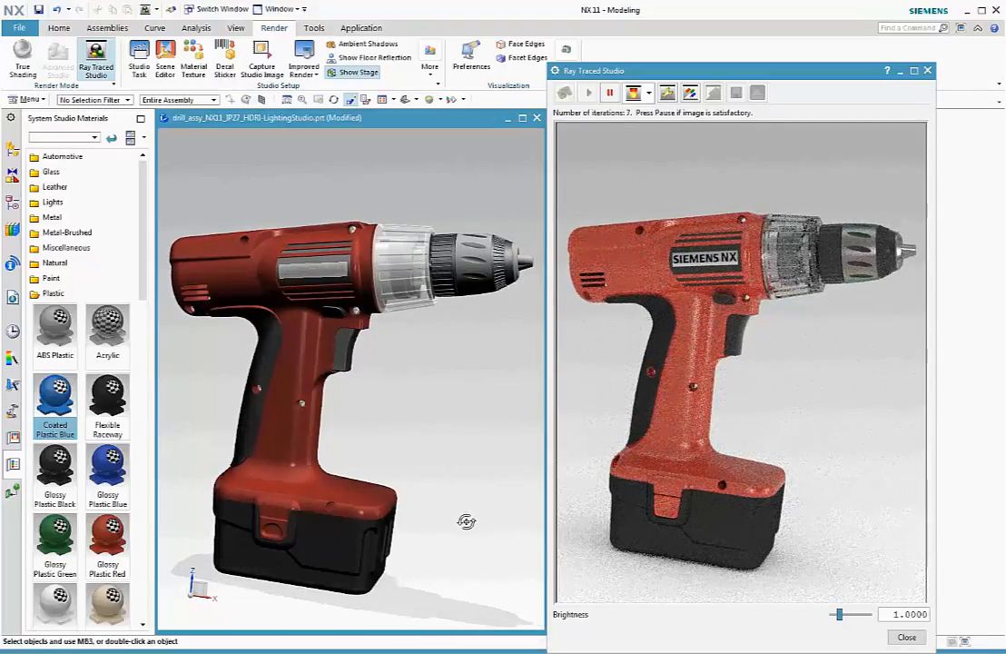